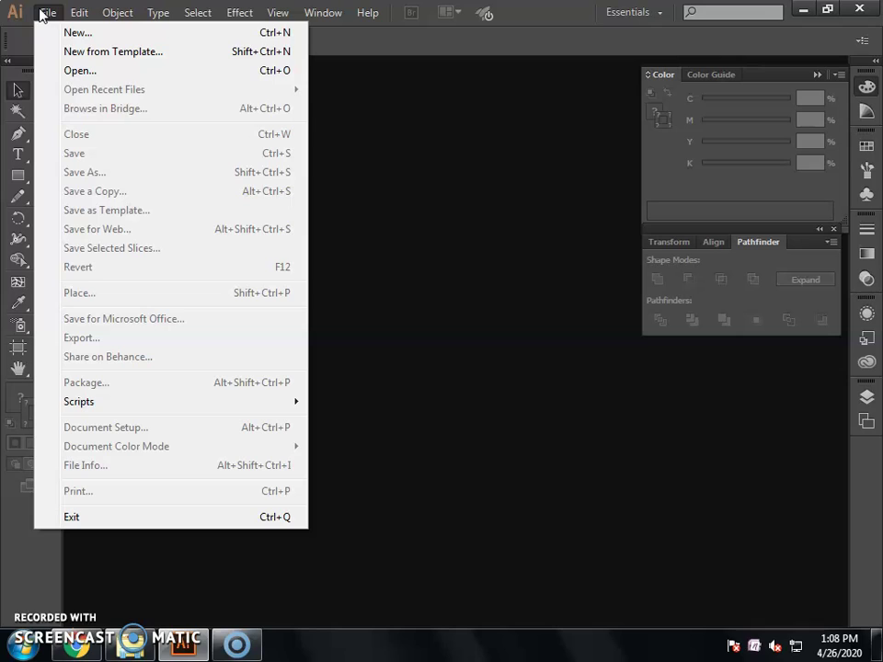
Step: Create a new Letter-size document with the Print profile and units in points
{"action": "left_click", "coordinate": [64, 35]}
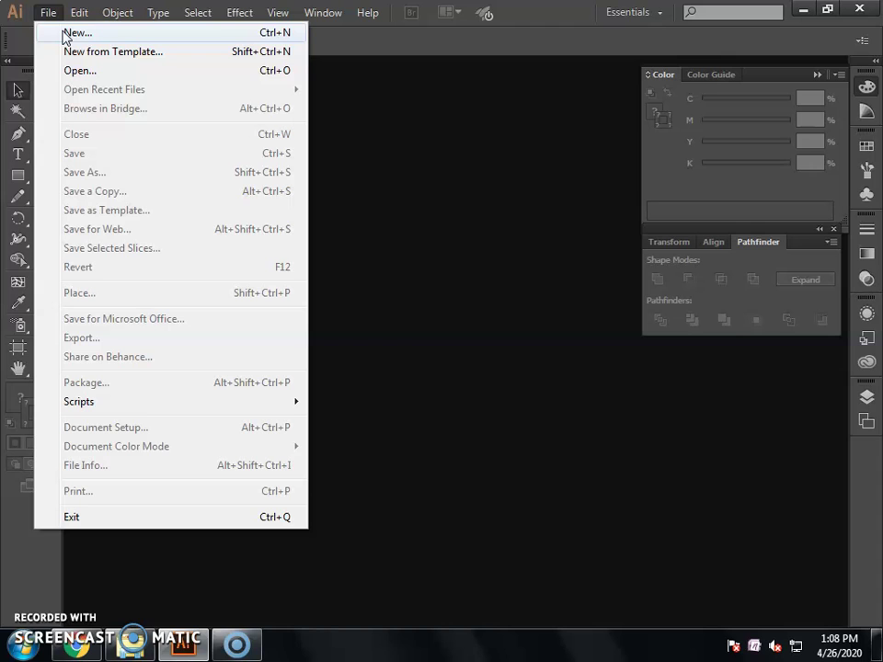
{"action": "left_click", "coordinate": [65, 35]}
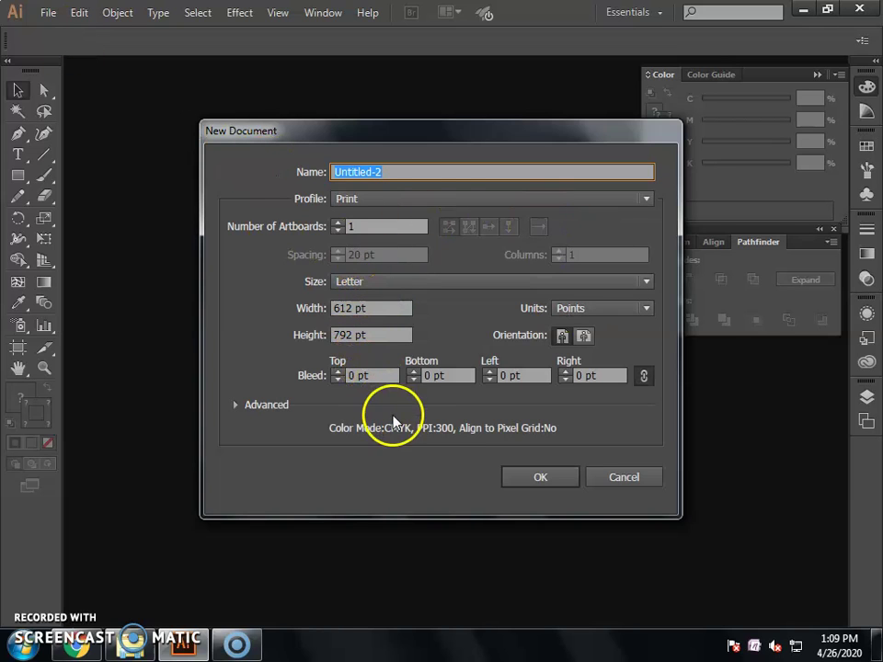
{"action": "left_click", "coordinate": [539, 480]}
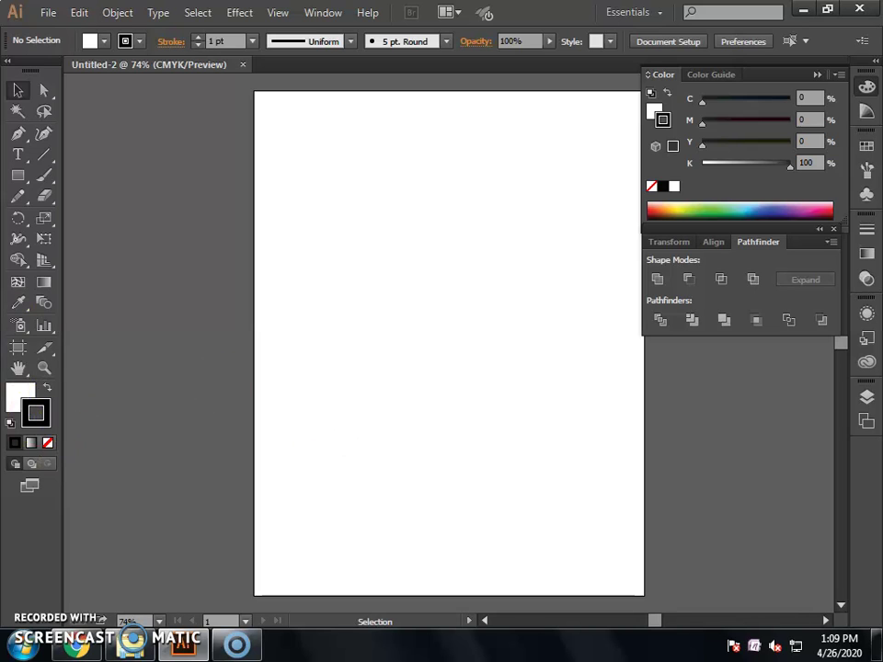
Step: Set the stroke colour to none for new shapes
{"action": "left_click", "coordinate": [17, 368]}
{"action": "left_click", "coordinate": [75, 366]}
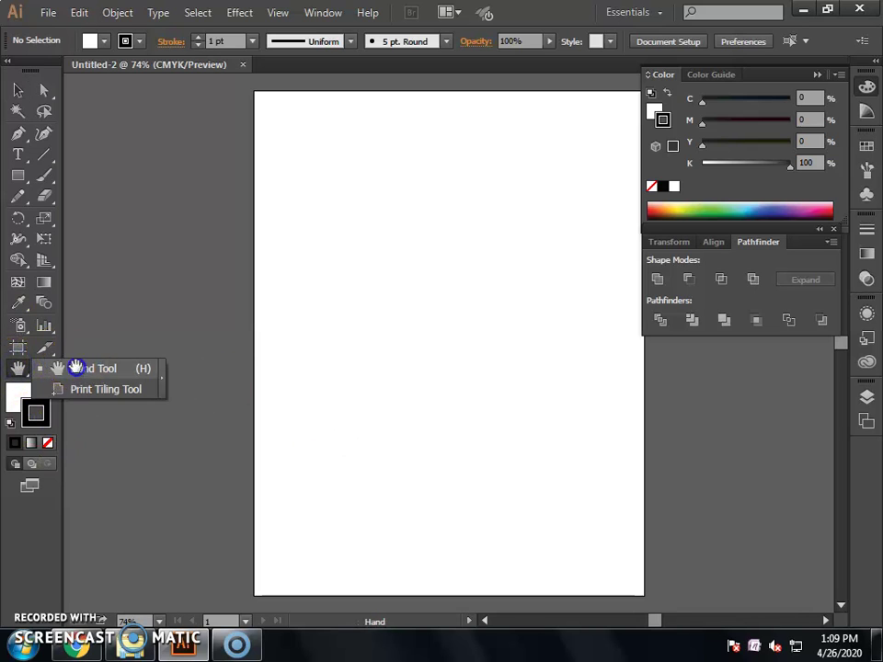
{"action": "left_click_drag", "start_coordinate": [415, 300], "coordinate": [329, 297]}
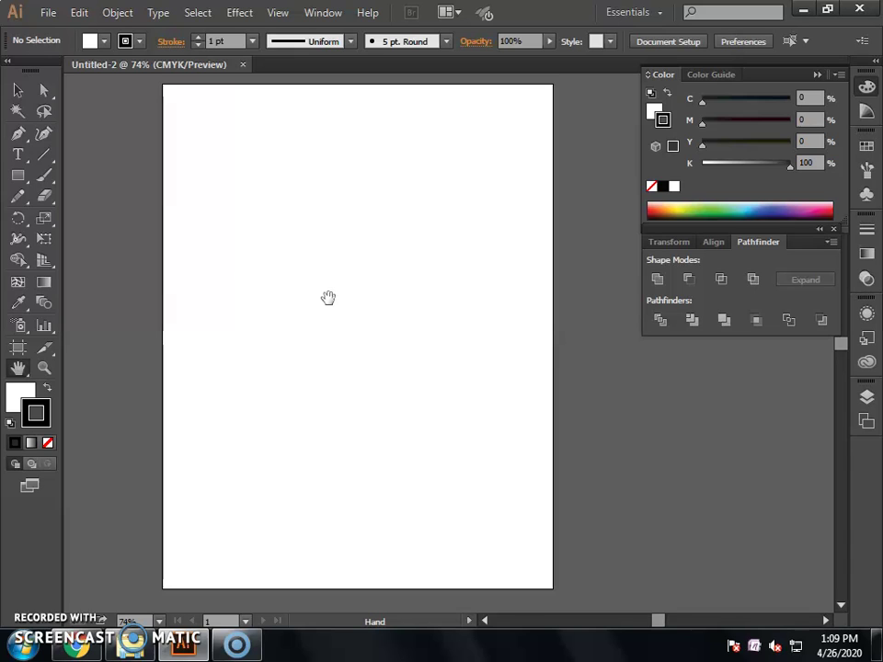
{"action": "left_click", "coordinate": [118, 343]}
{"action": "left_click", "coordinate": [36, 422]}
{"action": "left_click", "coordinate": [48, 442]}
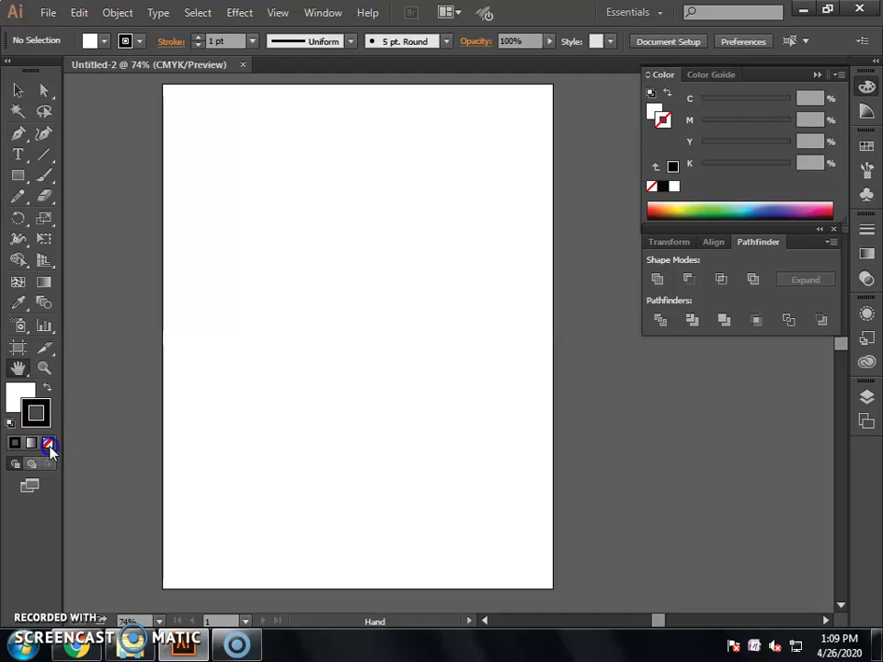
Step: Set the fill colour to a strong red, about C 14, M 100, Y 100, K 5
{"action": "left_click", "coordinate": [28, 404]}
{"action": "left_click", "coordinate": [19, 402]}
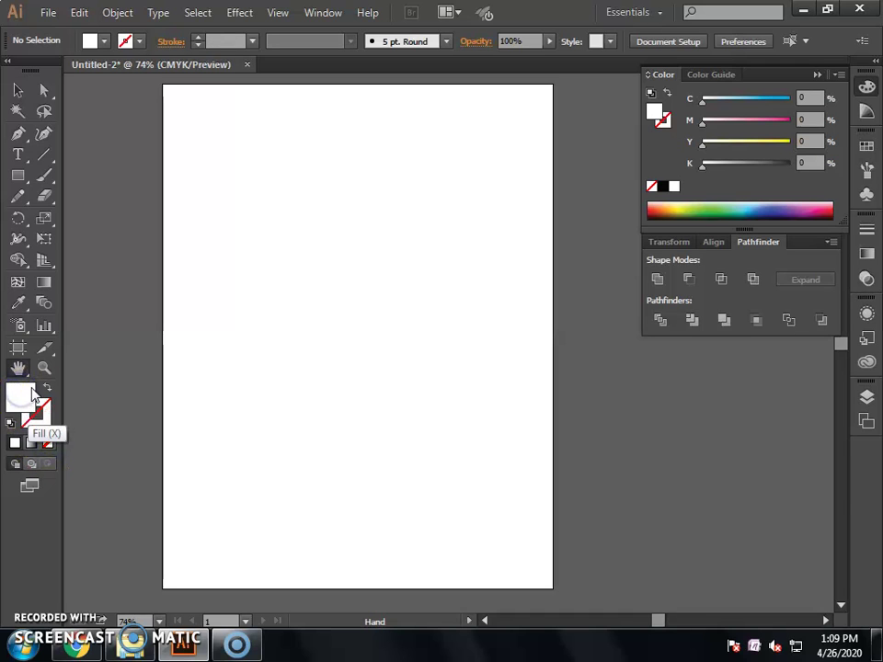
{"action": "double_click", "coordinate": [18, 405]}
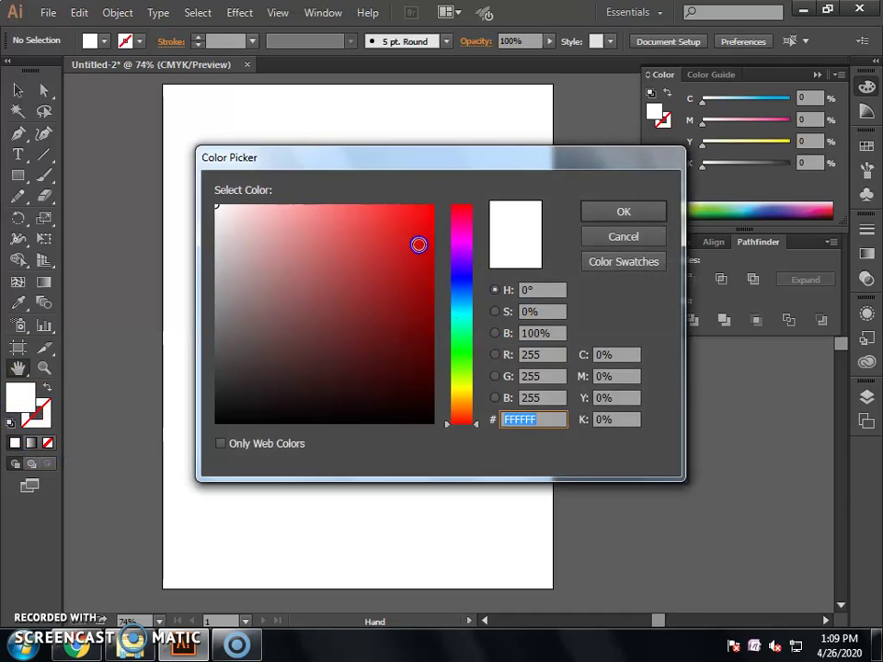
{"action": "left_click", "coordinate": [426, 214]}
{"action": "left_click_drag", "start_coordinate": [426, 213], "coordinate": [429, 248]}
{"action": "left_click", "coordinate": [622, 213]}
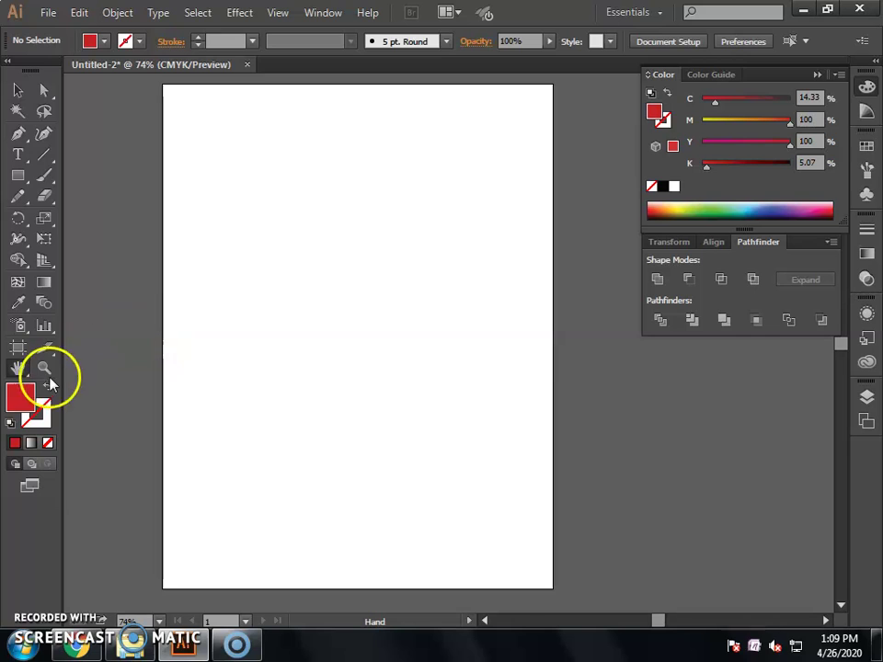
Step: Draw a large hexagon in the lower half of the artboard, shift it slightly down, and leave it selected
{"action": "left_click_drag", "start_coordinate": [18, 175], "coordinate": [118, 242]}
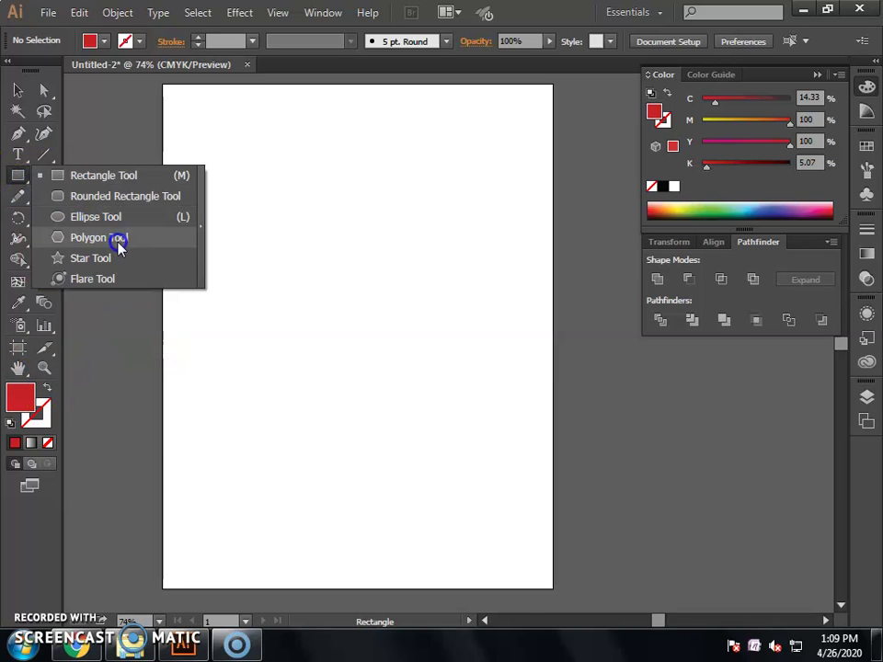
{"action": "left_click_drag", "start_coordinate": [118, 241], "coordinate": [119, 240]}
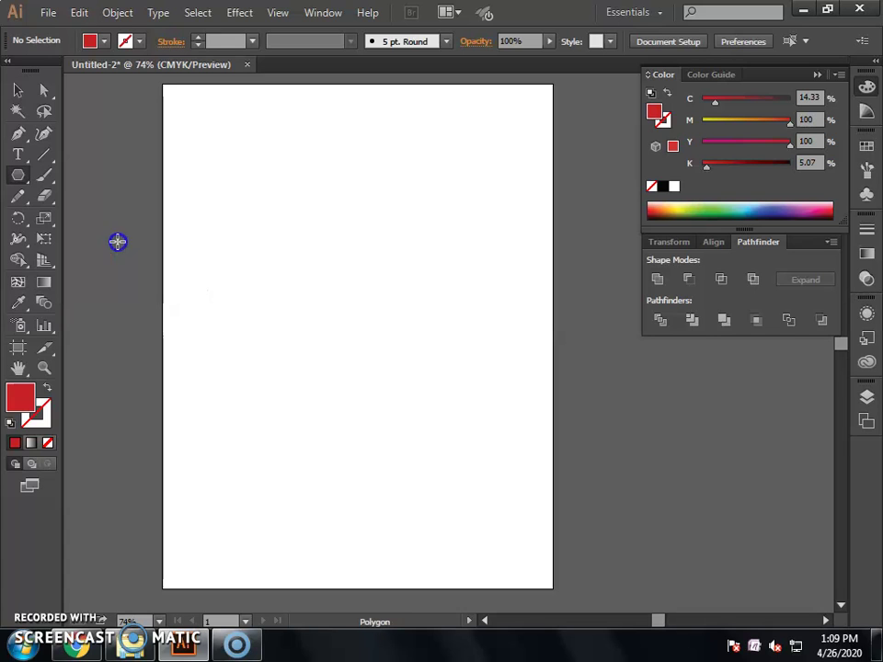
{"action": "mouse_move", "coordinate": [342, 393]}
{"action": "left_mouse_down"}
{"action": "mouse_move", "coordinate": [406, 464]}
{"action": "mouse_move", "coordinate": [414, 442]}
{"action": "mouse_move", "coordinate": [381, 482]}
{"action": "mouse_move", "coordinate": [402, 502]}
{"action": "left_mouse_up"}
{"action": "left_click", "coordinate": [21, 89]}
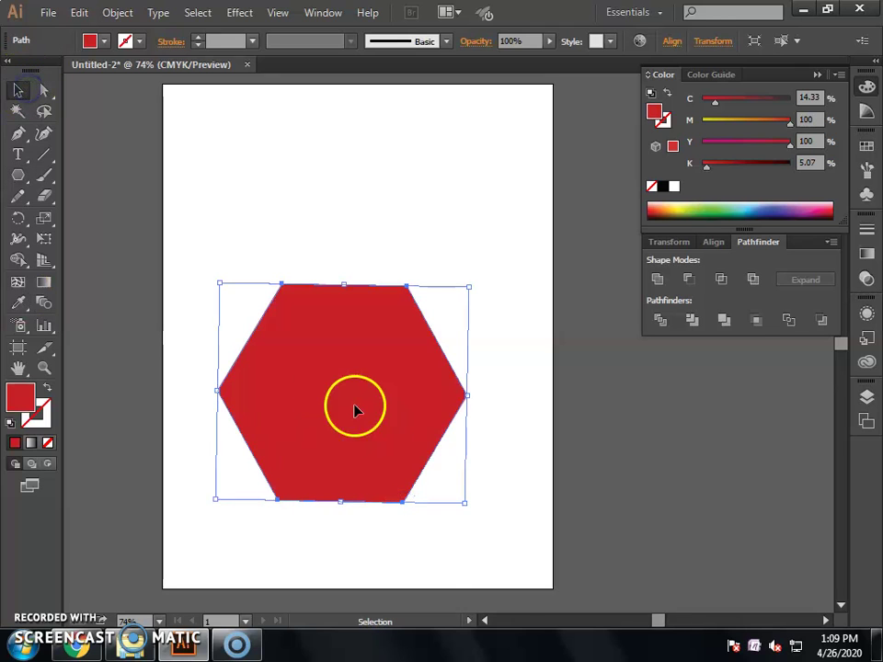
{"action": "left_click_drag", "start_coordinate": [355, 410], "coordinate": [366, 438]}
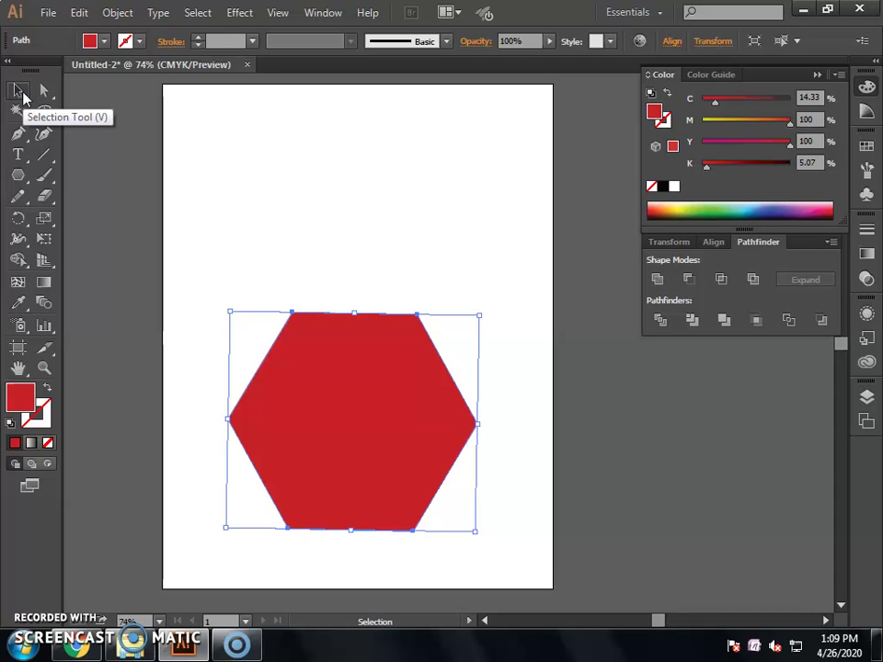
{"action": "left_click", "coordinate": [319, 203]}
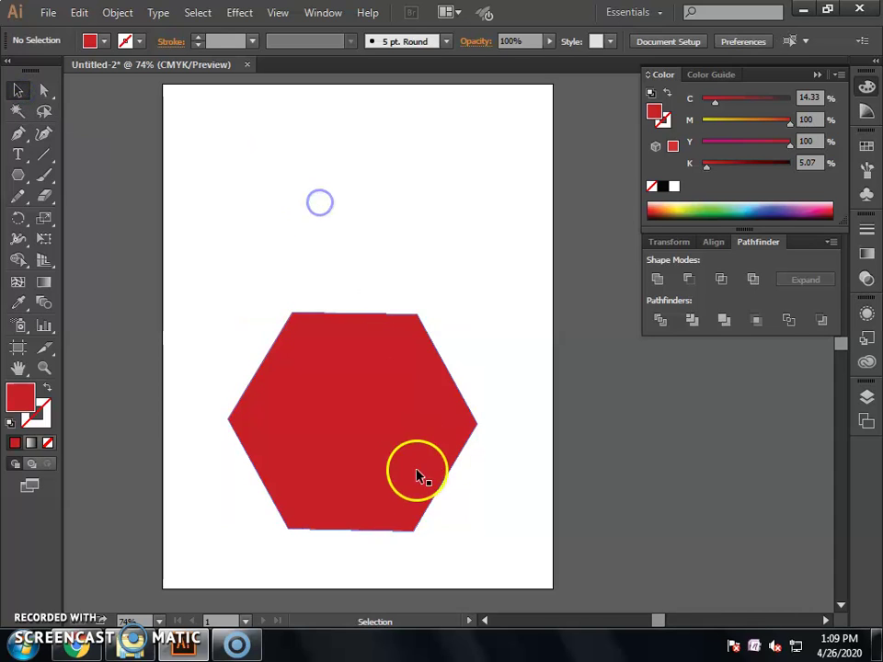
{"action": "left_click", "coordinate": [378, 463]}
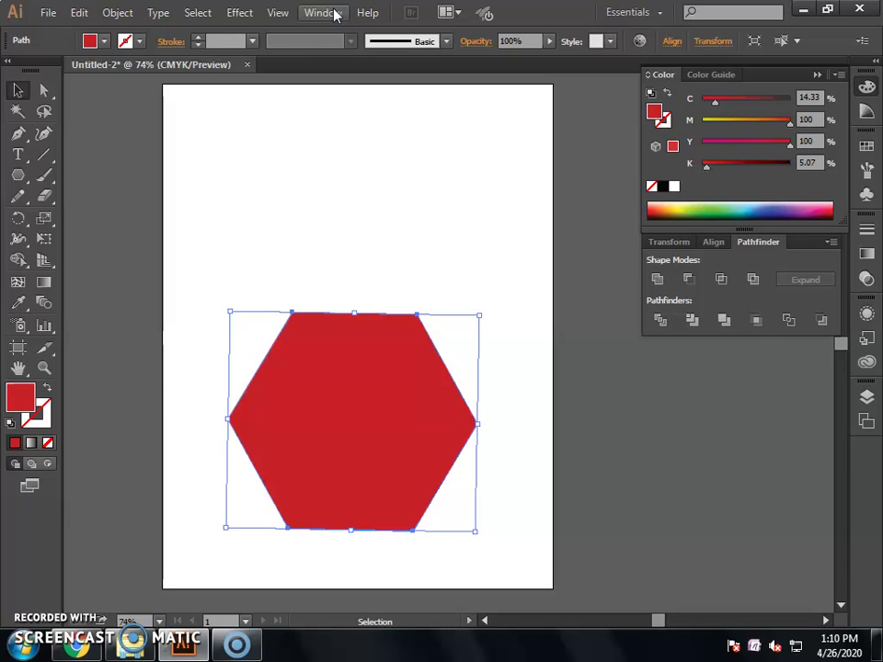
{"action": "left_click", "coordinate": [240, 14]}
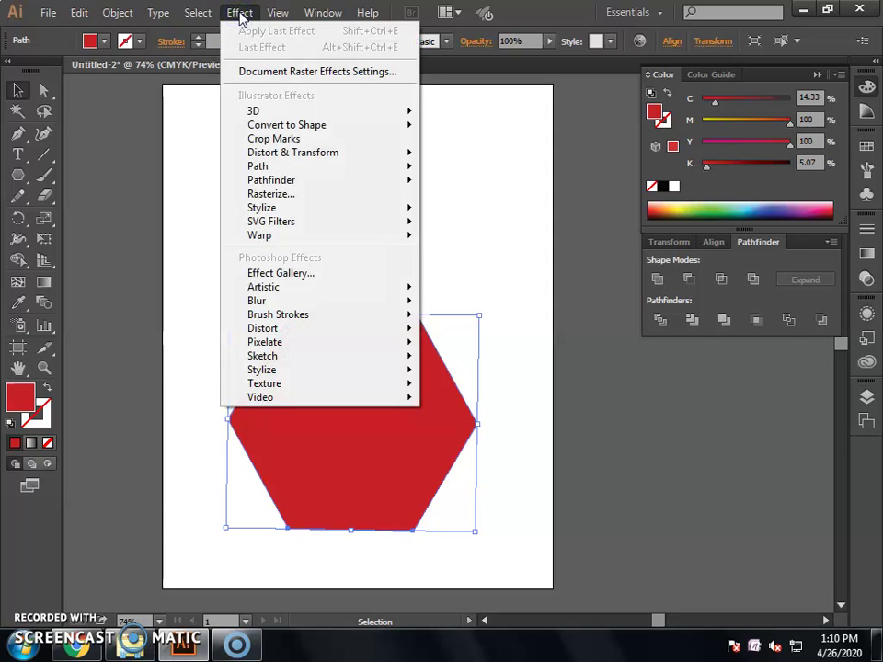
{"action": "mouse_move", "coordinate": [275, 117]}
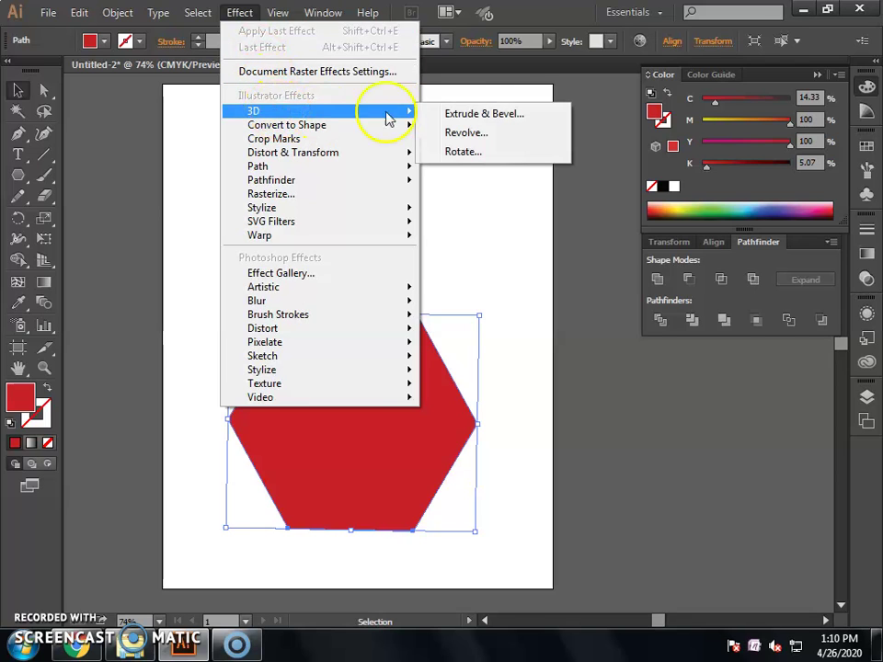
{"action": "left_click", "coordinate": [503, 136]}
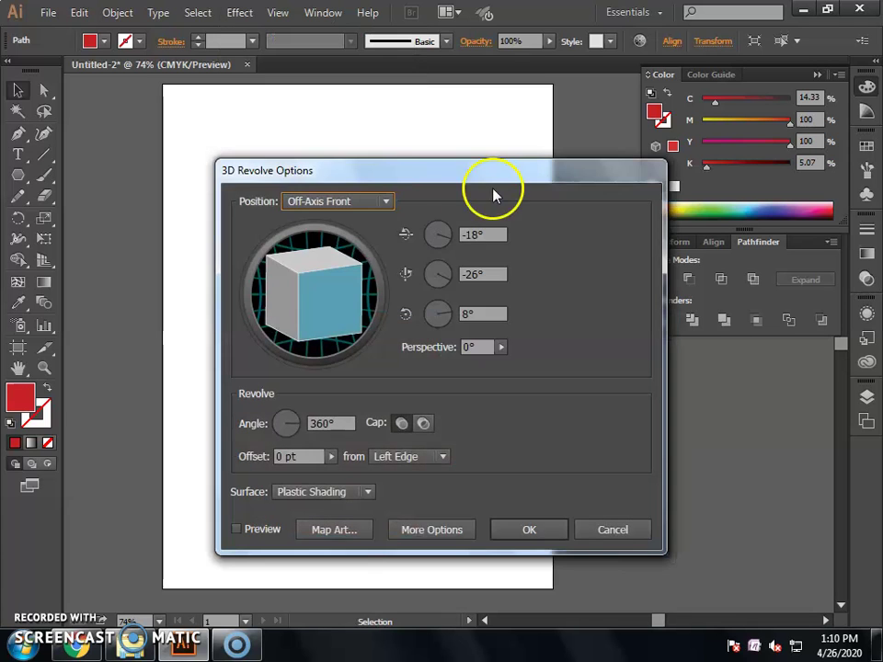
{"action": "left_click_drag", "start_coordinate": [493, 191], "coordinate": [684, 29]}
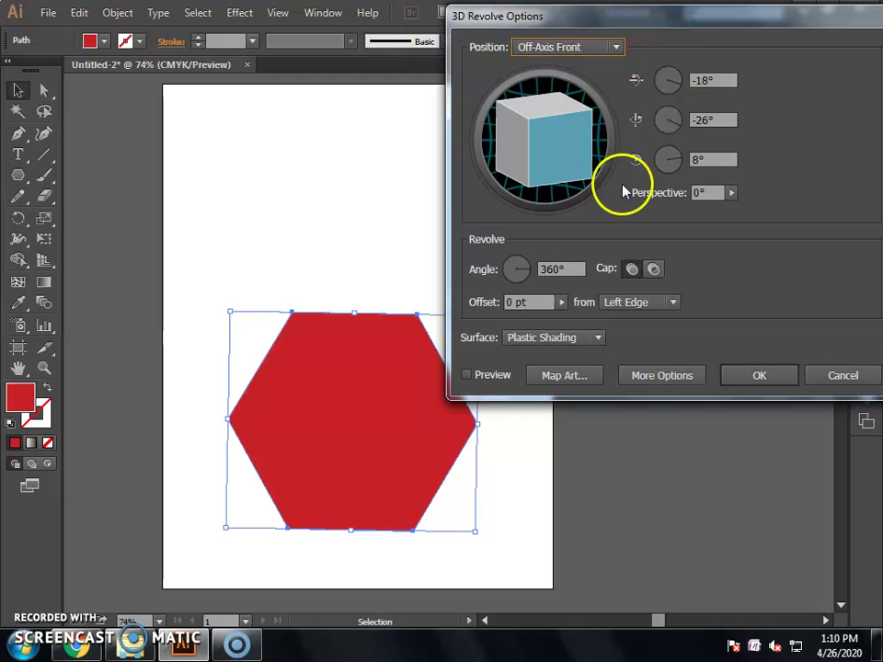
{"action": "left_click", "coordinate": [489, 386]}
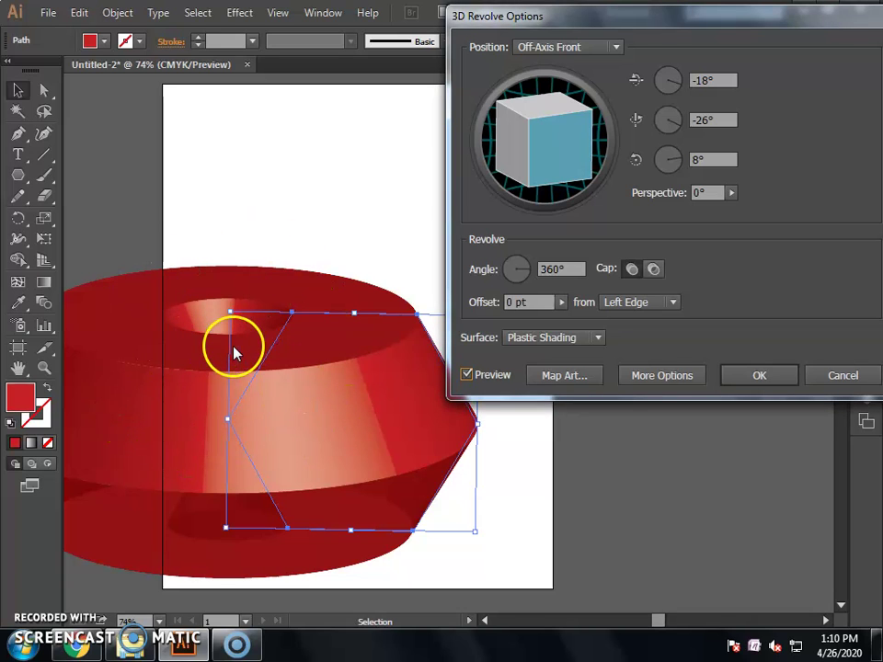
{"action": "left_click", "coordinate": [662, 303]}
{"action": "left_click", "coordinate": [640, 341]}
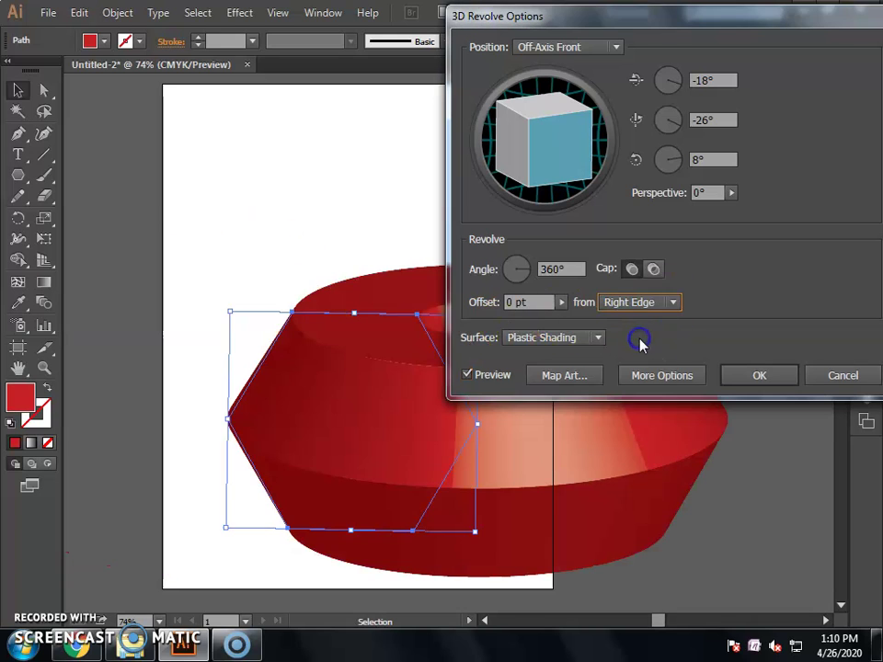
{"action": "left_click", "coordinate": [642, 302]}
{"action": "left_click", "coordinate": [631, 321]}
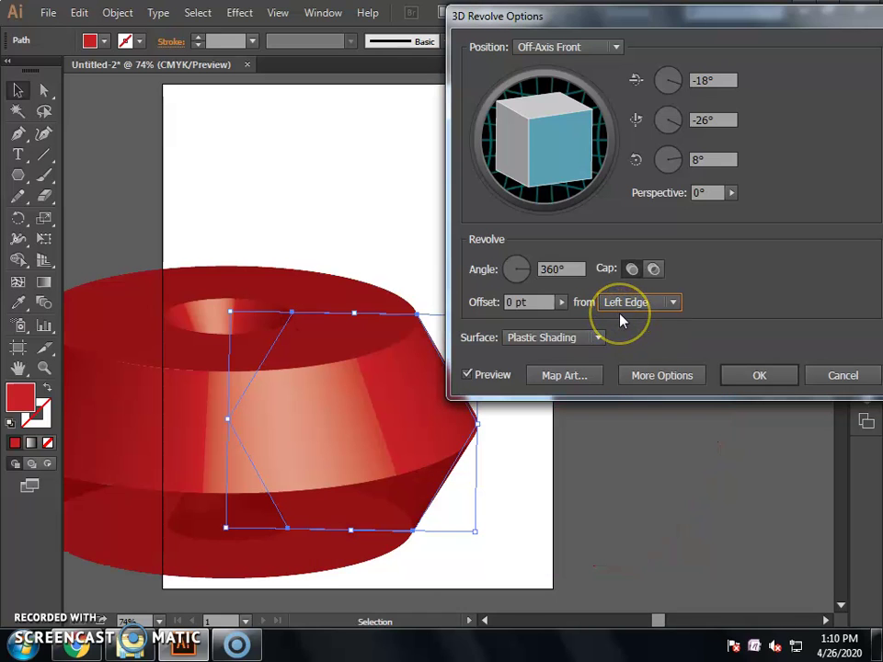
{"action": "mouse_move", "coordinate": [524, 150]}
{"action": "left_mouse_down"}
{"action": "mouse_move", "coordinate": [519, 173]}
{"action": "mouse_move", "coordinate": [516, 153]}
{"action": "mouse_move", "coordinate": [533, 153]}
{"action": "mouse_move", "coordinate": [538, 166]}
{"action": "mouse_move", "coordinate": [528, 169]}
{"action": "mouse_move", "coordinate": [566, 138]}
{"action": "mouse_move", "coordinate": [562, 121]}
{"action": "mouse_move", "coordinate": [536, 146]}
{"action": "mouse_move", "coordinate": [542, 152]}
{"action": "left_mouse_up"}
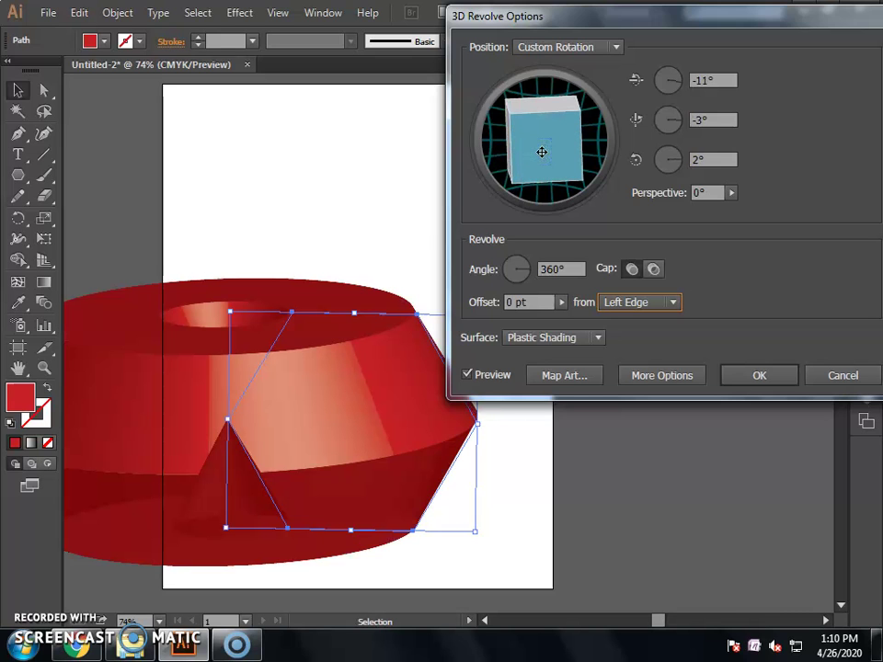
{"action": "mouse_move", "coordinate": [538, 203]}
{"action": "left_mouse_down"}
{"action": "mouse_move", "coordinate": [533, 165]}
{"action": "mouse_move", "coordinate": [552, 189]}
{"action": "mouse_move", "coordinate": [549, 163]}
{"action": "left_mouse_up"}
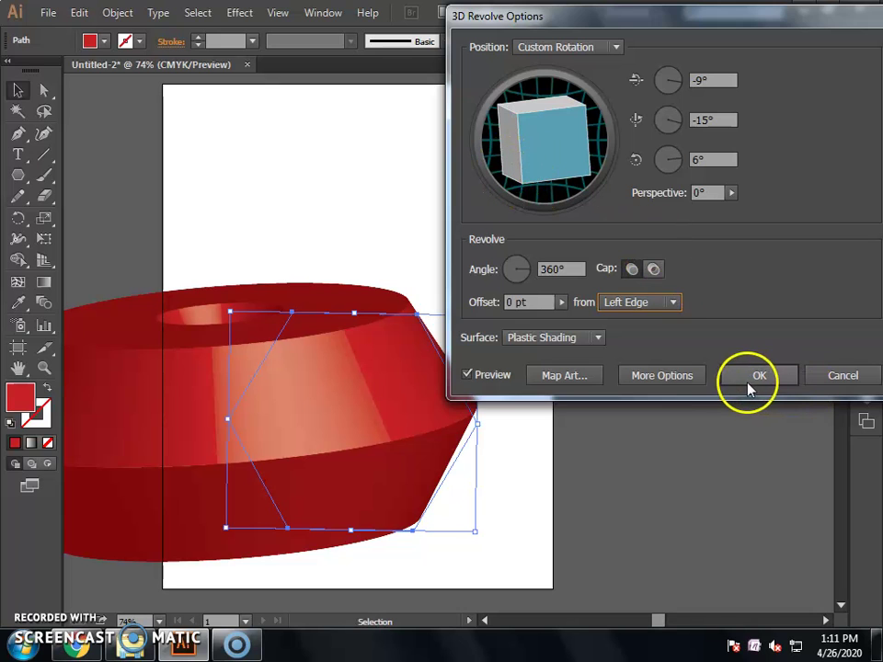
{"action": "left_click", "coordinate": [843, 376]}
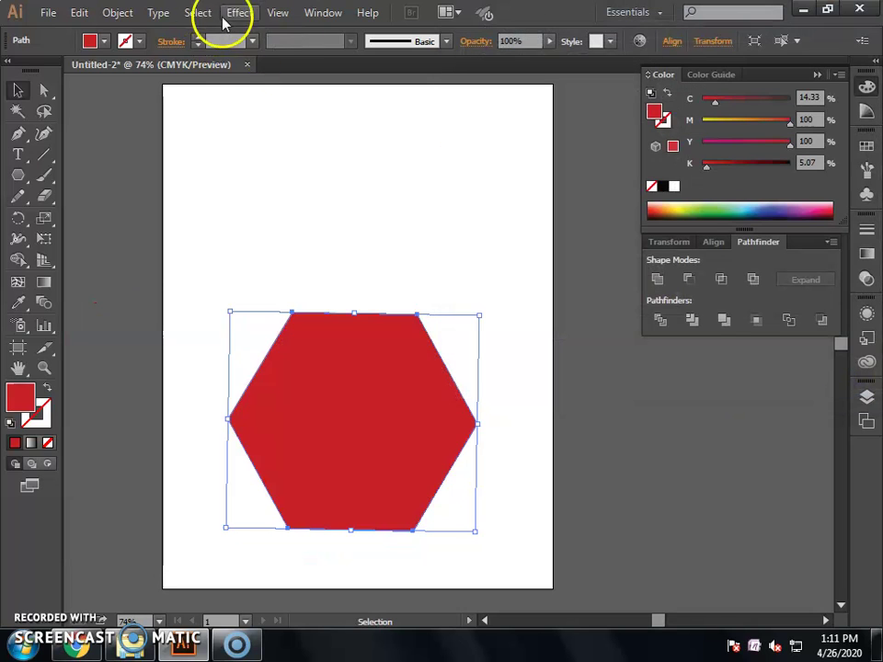
Step: Apply a 3D Revolve effect to the hexagon, previewing it with Off-Axis Front position, 360° angle, Left Edge and Plastic Shading
{"action": "left_click", "coordinate": [243, 14]}
{"action": "mouse_move", "coordinate": [295, 111]}
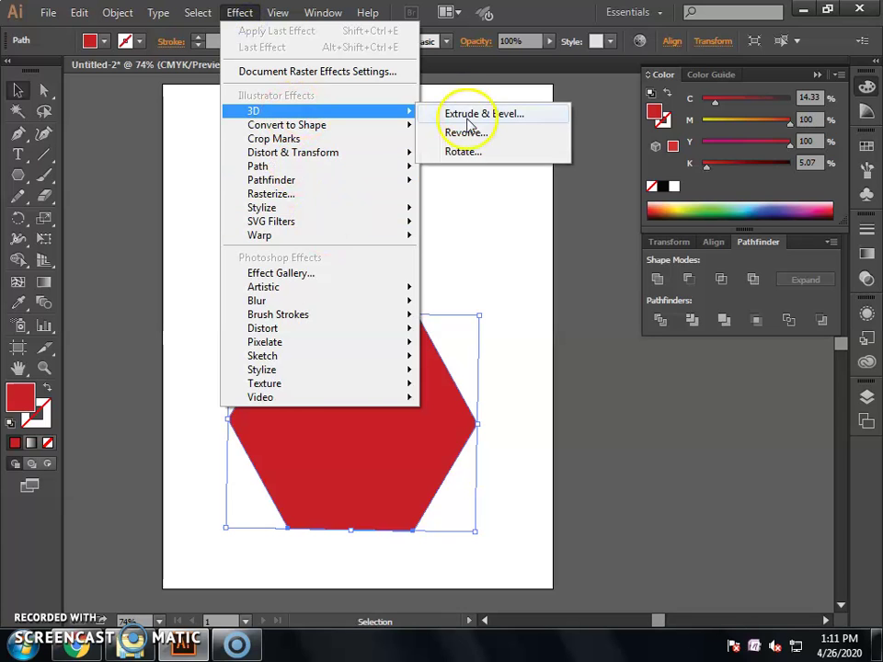
{"action": "left_click", "coordinate": [467, 134]}
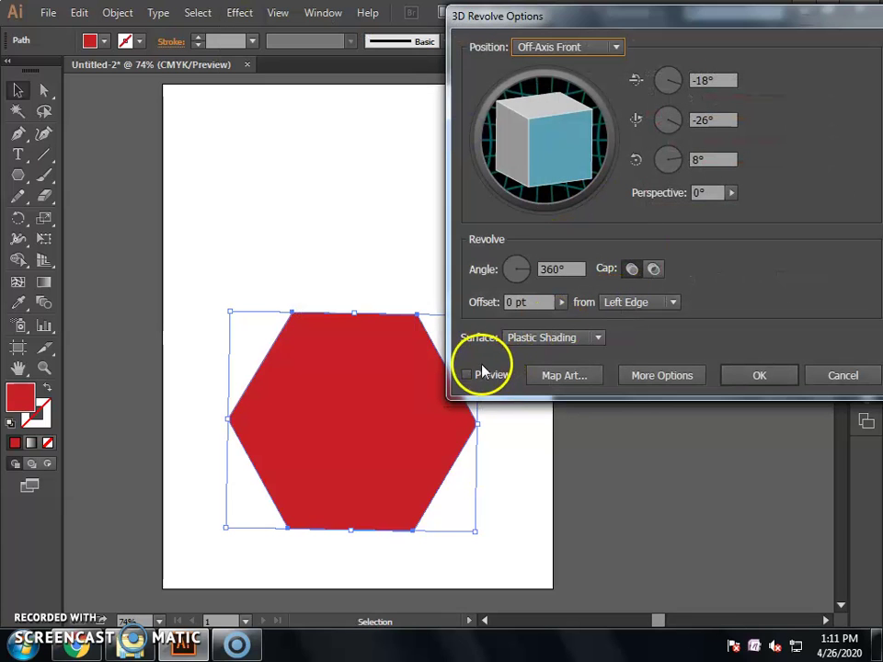
{"action": "left_click", "coordinate": [487, 382]}
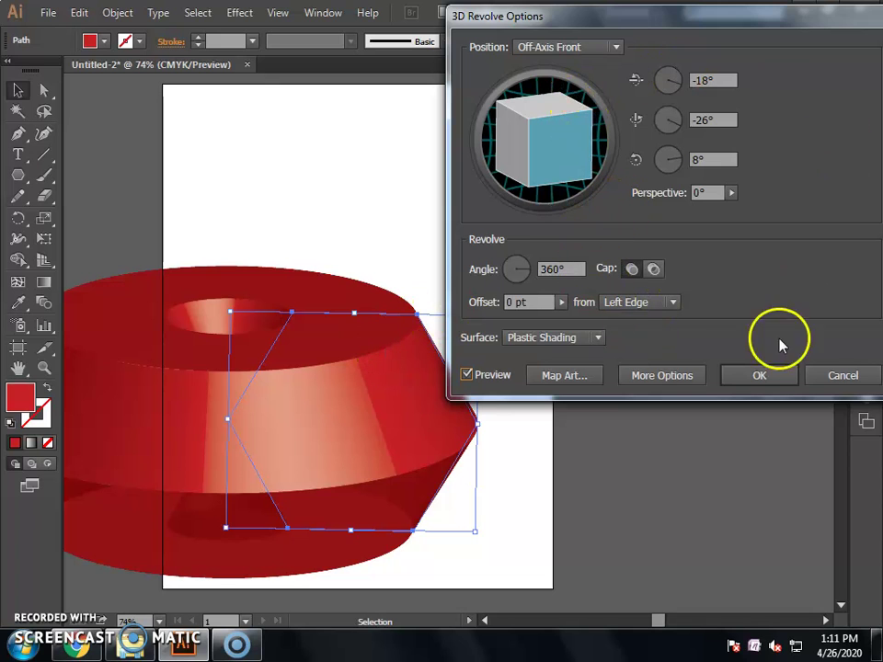
{"action": "left_click", "coordinate": [759, 377]}
Step: Scale down the revolved red shape and move it so it sits along the artboard's bottom edge, within the side edges
{"action": "left_click_drag", "start_coordinate": [223, 442], "coordinate": [350, 429]}
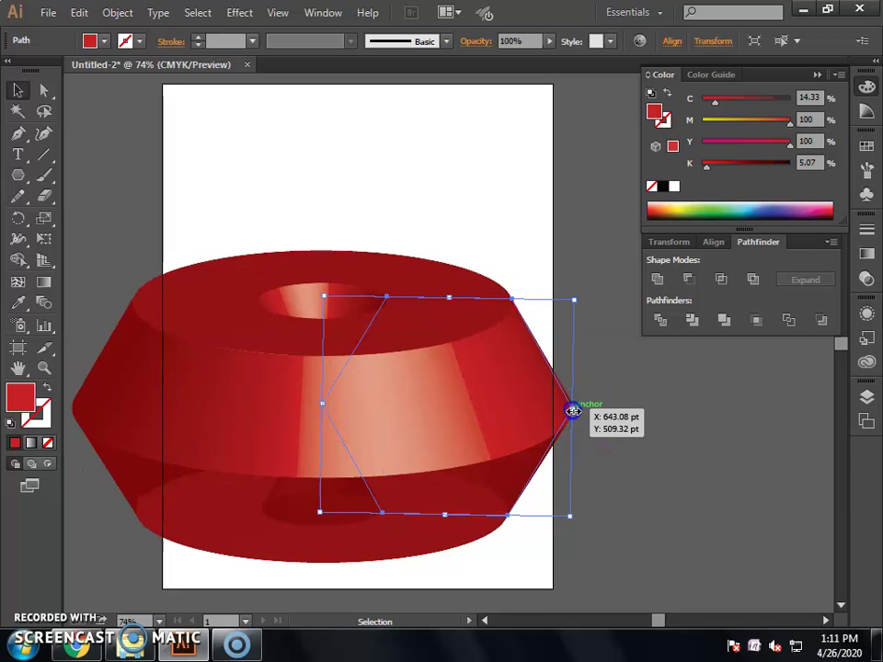
{"action": "left_click_drag", "start_coordinate": [571, 411], "coordinate": [505, 410]}
{"action": "left_click_drag", "start_coordinate": [403, 419], "coordinate": [415, 457]}
{"action": "left_click_drag", "start_coordinate": [438, 341], "coordinate": [440, 356]}
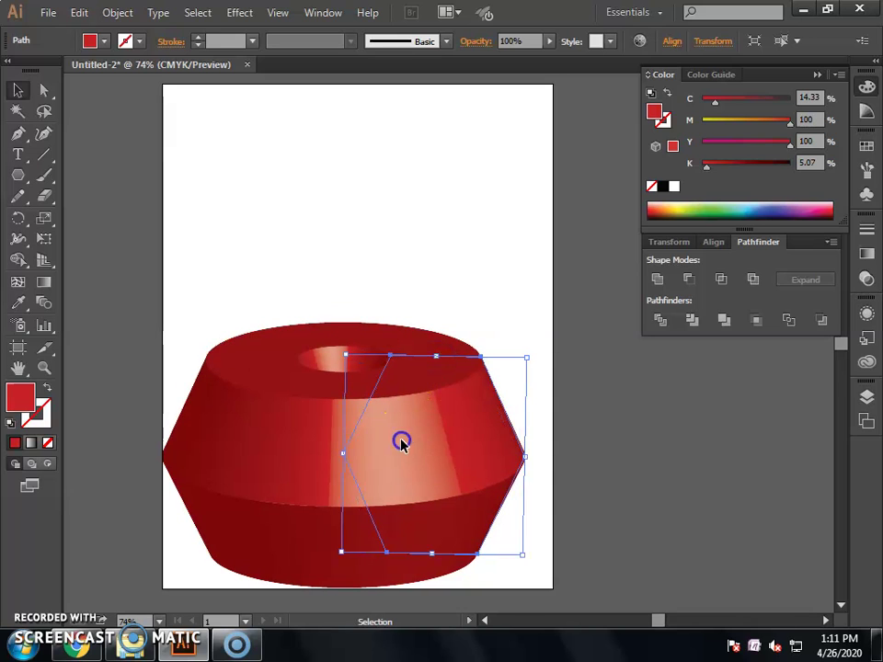
{"action": "mouse_move", "coordinate": [402, 441]}
{"action": "left_mouse_down"}
{"action": "mouse_move", "coordinate": [409, 445]}
{"action": "mouse_move", "coordinate": [393, 437]}
{"action": "left_mouse_up"}
{"action": "left_click", "coordinate": [451, 374]}
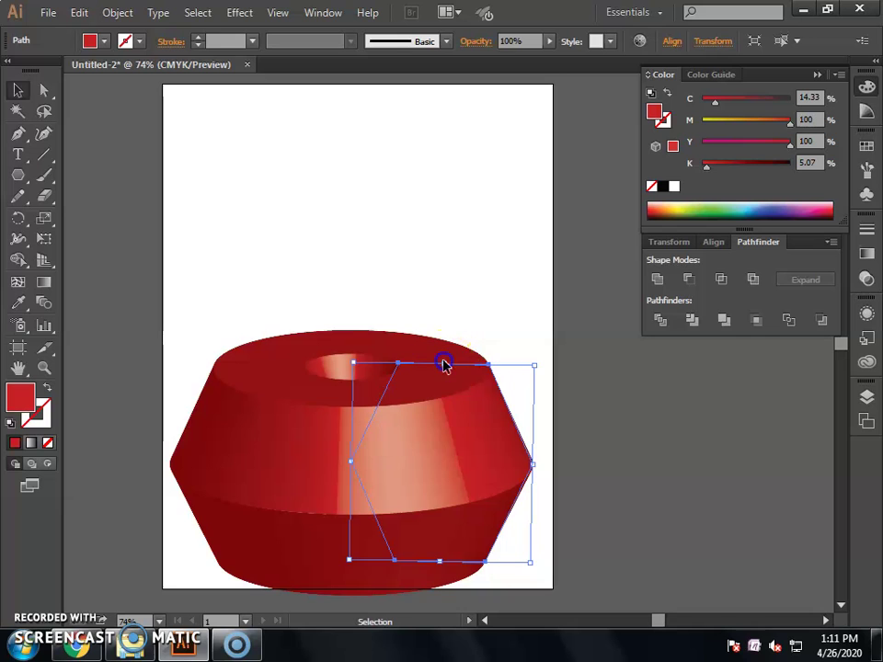
{"action": "left_click_drag", "start_coordinate": [445, 364], "coordinate": [450, 400]}
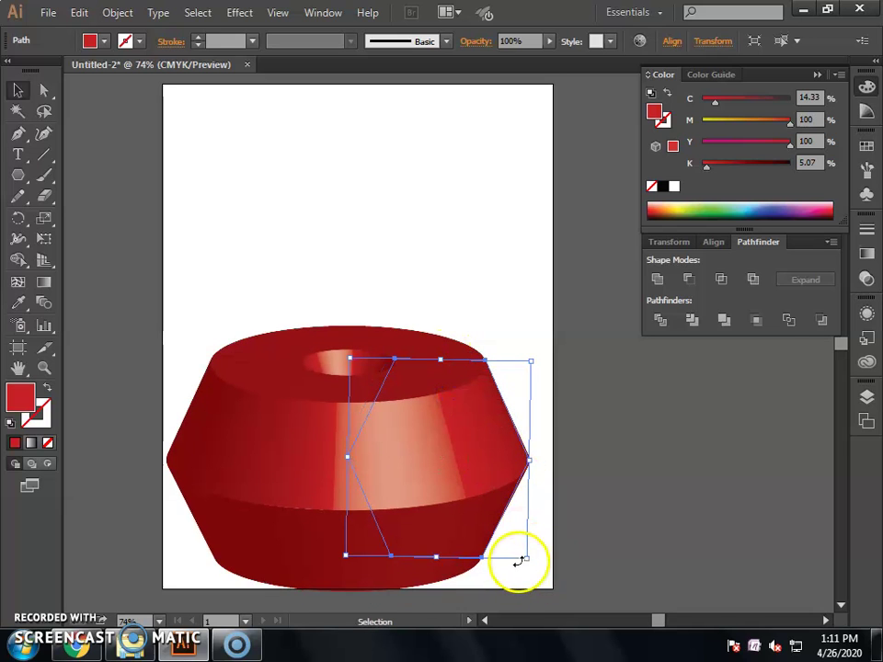
{"action": "left_click_drag", "start_coordinate": [528, 561], "coordinate": [513, 543]}
{"action": "mouse_move", "coordinate": [402, 469]}
{"action": "left_mouse_down"}
{"action": "mouse_move", "coordinate": [408, 485]}
{"action": "mouse_move", "coordinate": [408, 475]}
{"action": "left_mouse_up"}
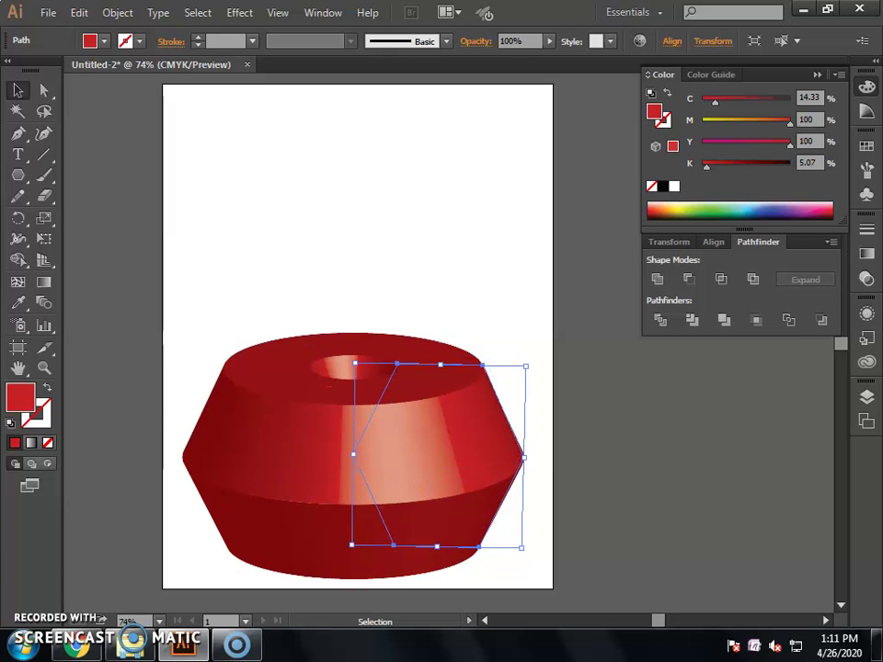
{"action": "left_click", "coordinate": [307, 470]}
{"action": "left_click_drag", "start_coordinate": [307, 479], "coordinate": [307, 488]}
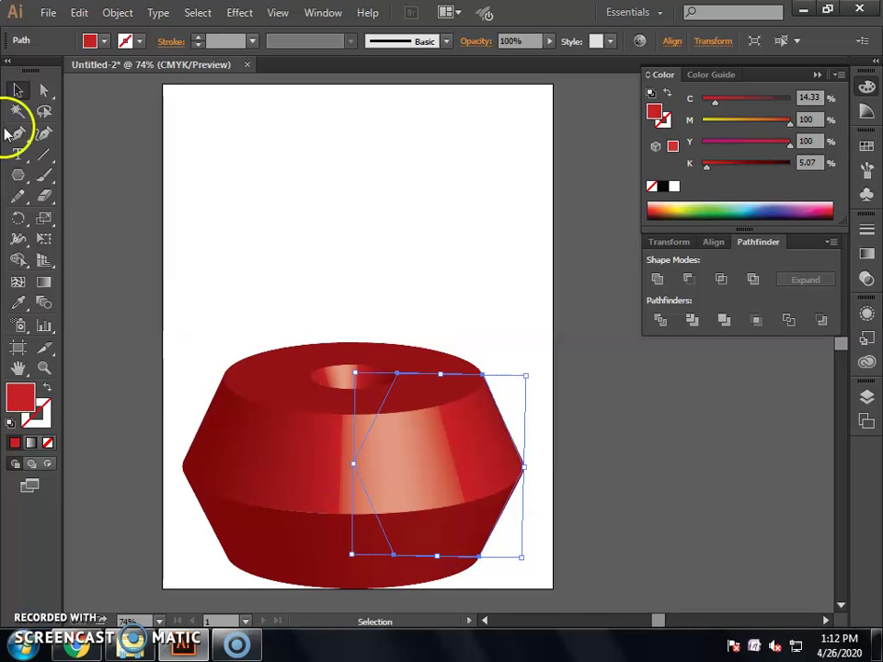
{"action": "left_click", "coordinate": [19, 136]}
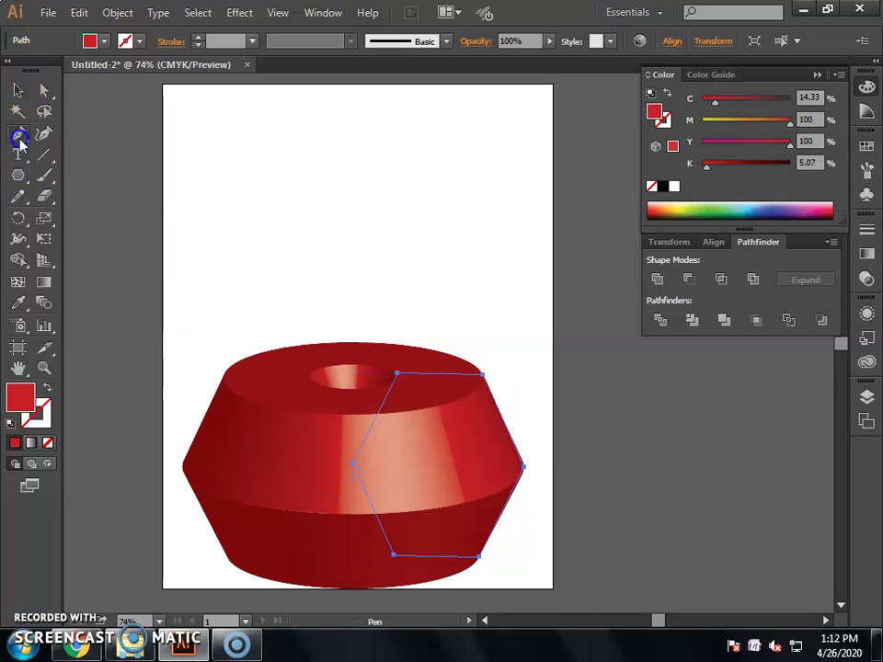
{"action": "left_click", "coordinate": [81, 137]}
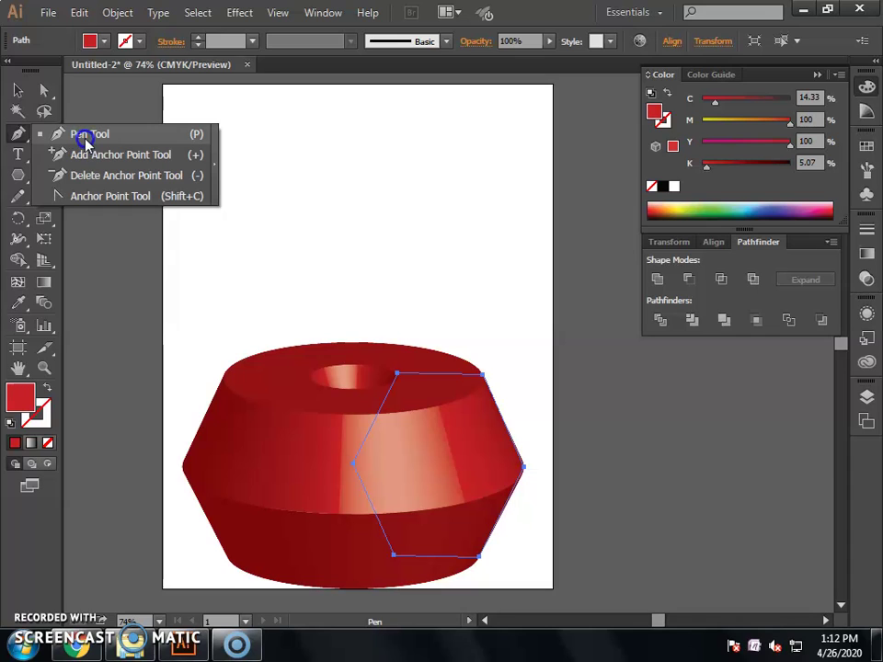
{"action": "left_click", "coordinate": [83, 139]}
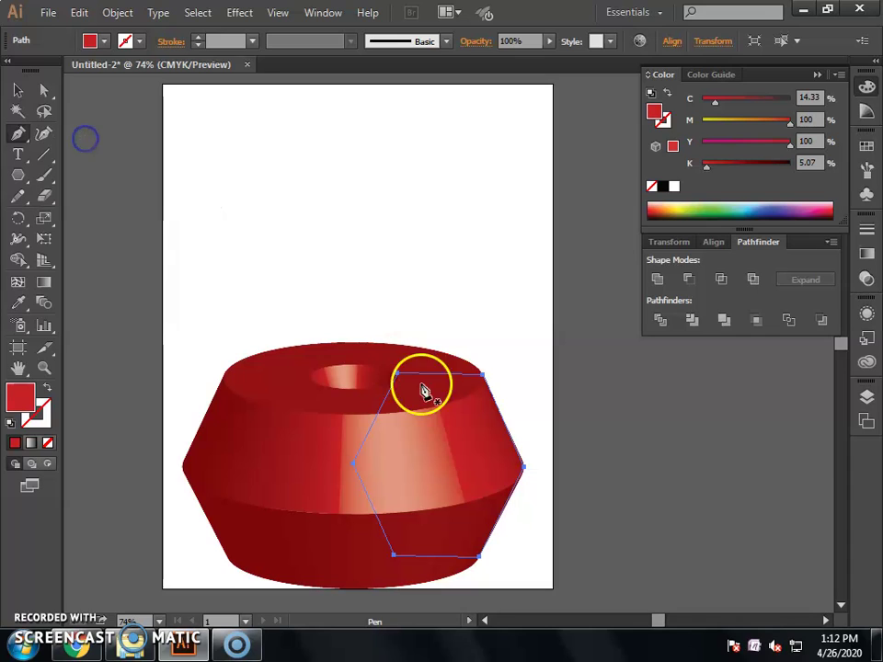
{"action": "left_click", "coordinate": [354, 384]}
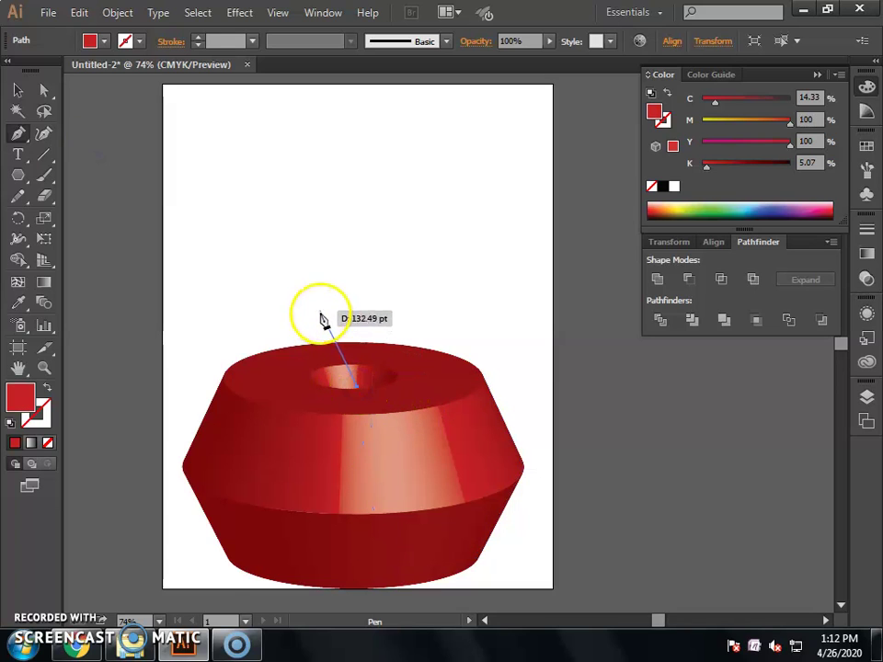
{"action": "left_click_drag", "start_coordinate": [348, 241], "coordinate": [353, 210]}
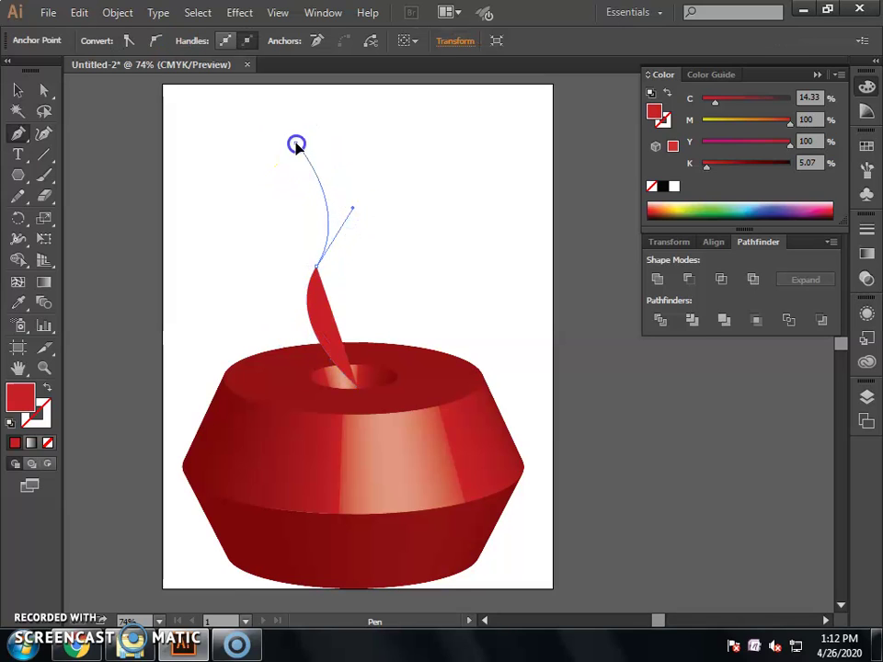
{"action": "left_click_drag", "start_coordinate": [277, 149], "coordinate": [276, 146]}
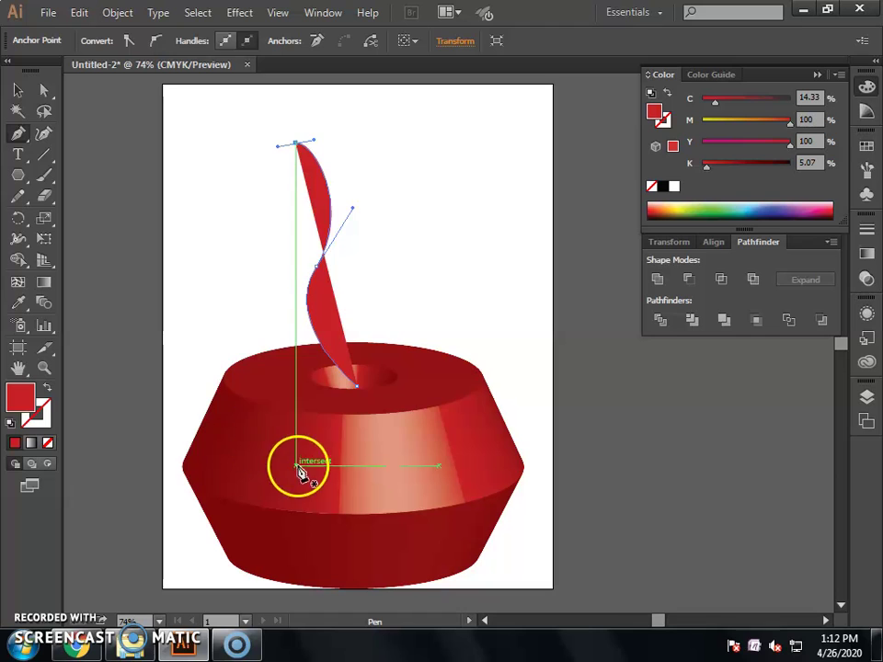
{"action": "key", "text": "ctrl+z"}
{"action": "key", "text": "ctrl+z"}
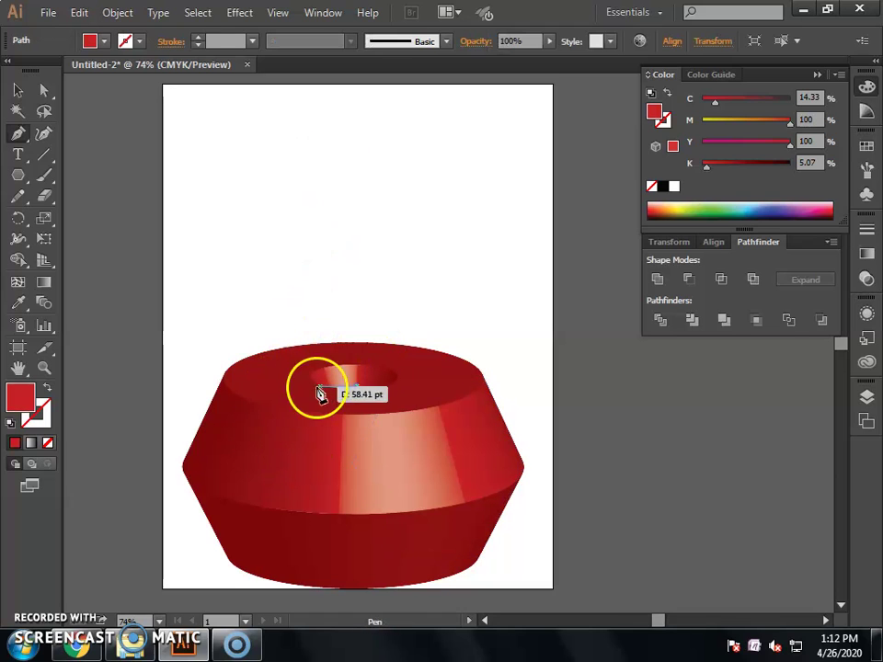
Step: Remove the fill and set the stroke to near-black, about C 75, M 68, Y 67, K 90
{"action": "left_click", "coordinate": [48, 445]}
{"action": "left_click", "coordinate": [38, 418]}
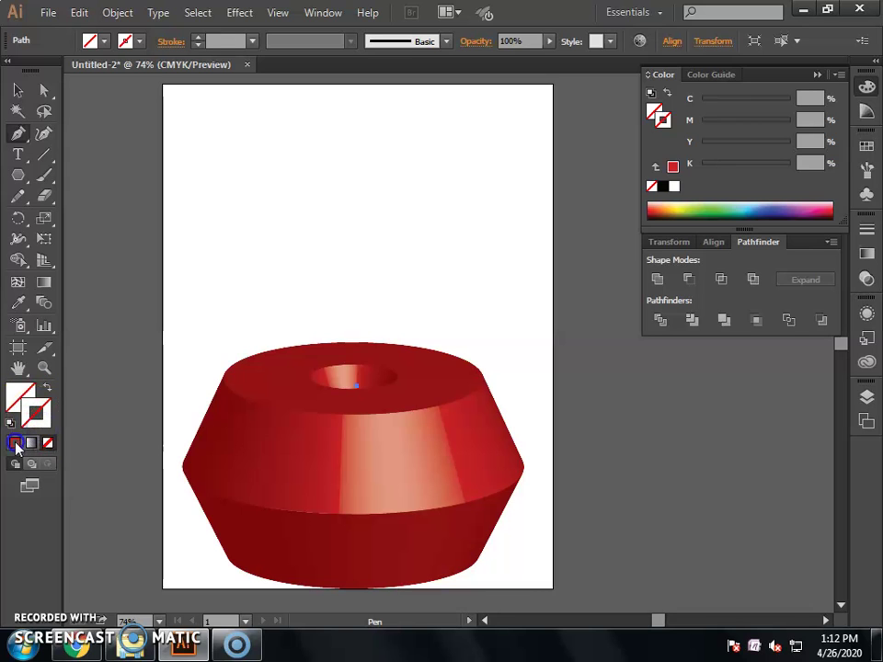
{"action": "left_click", "coordinate": [15, 444]}
{"action": "double_click", "coordinate": [40, 415]}
{"action": "left_click", "coordinate": [273, 411]}
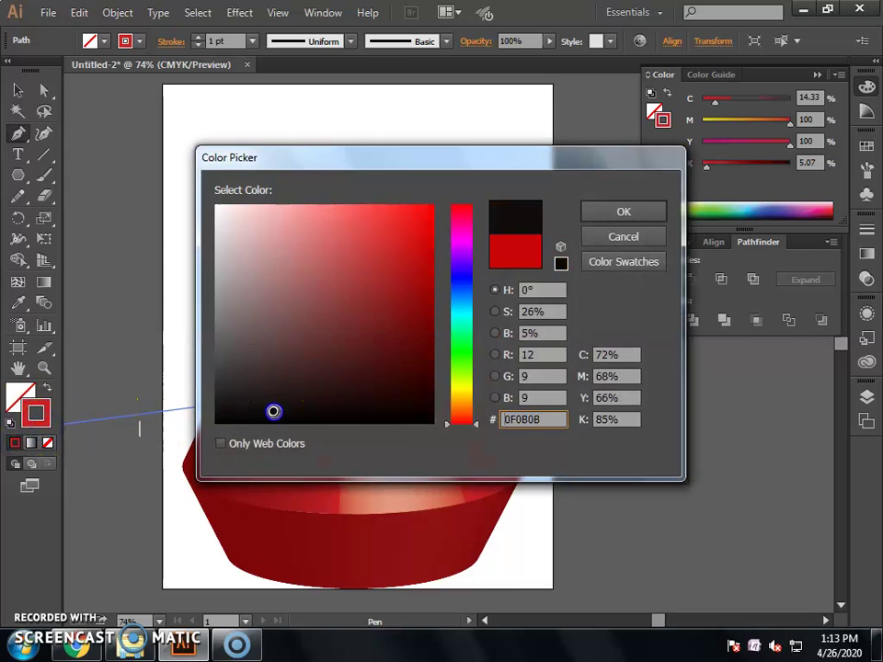
{"action": "left_click_drag", "start_coordinate": [273, 411], "coordinate": [266, 423]}
{"action": "left_click", "coordinate": [622, 212]}
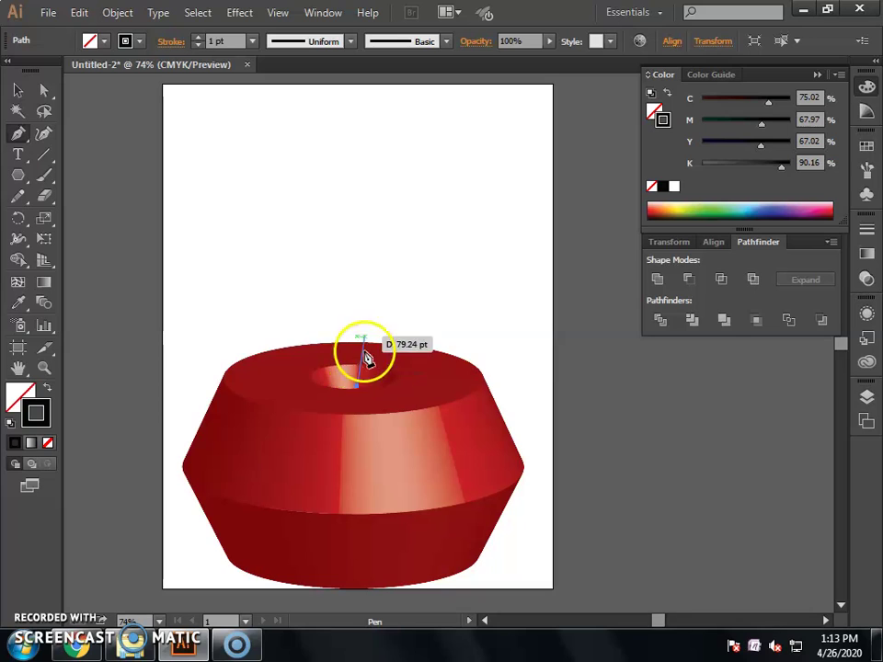
Step: Draw a thin wavy line of three curved segments rising from the hole of the red shape to near the artboard's upper edge
{"action": "left_click_drag", "start_coordinate": [365, 359], "coordinate": [394, 237]}
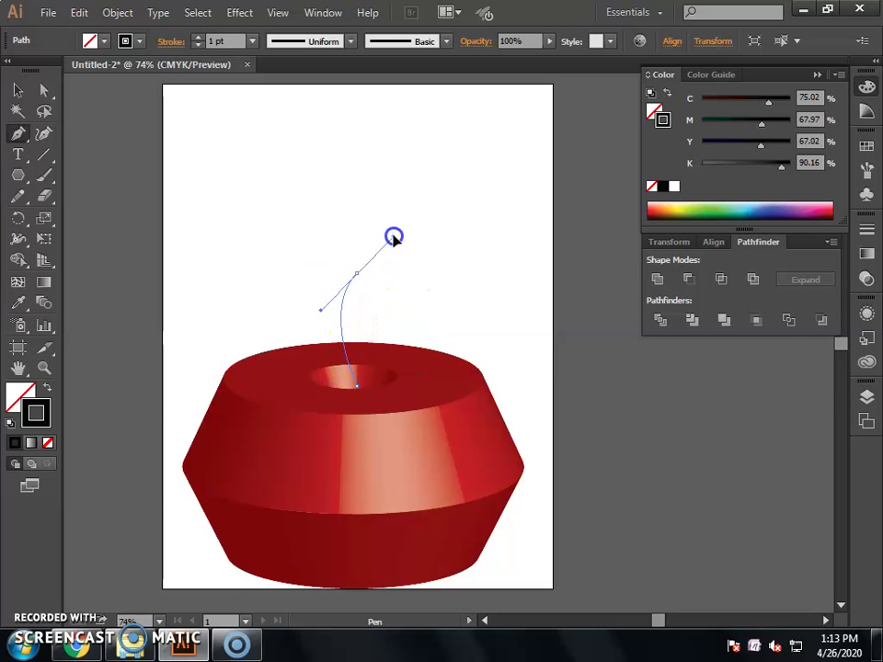
{"action": "left_click", "coordinate": [351, 184]}
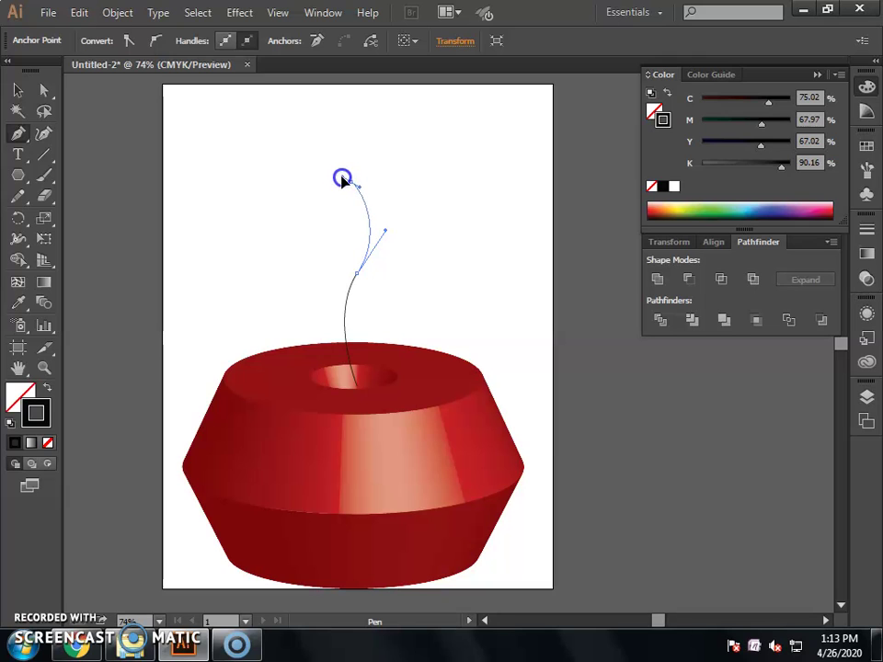
{"action": "left_click_drag", "start_coordinate": [342, 180], "coordinate": [385, 91]}
{"action": "left_click", "coordinate": [17, 91]}
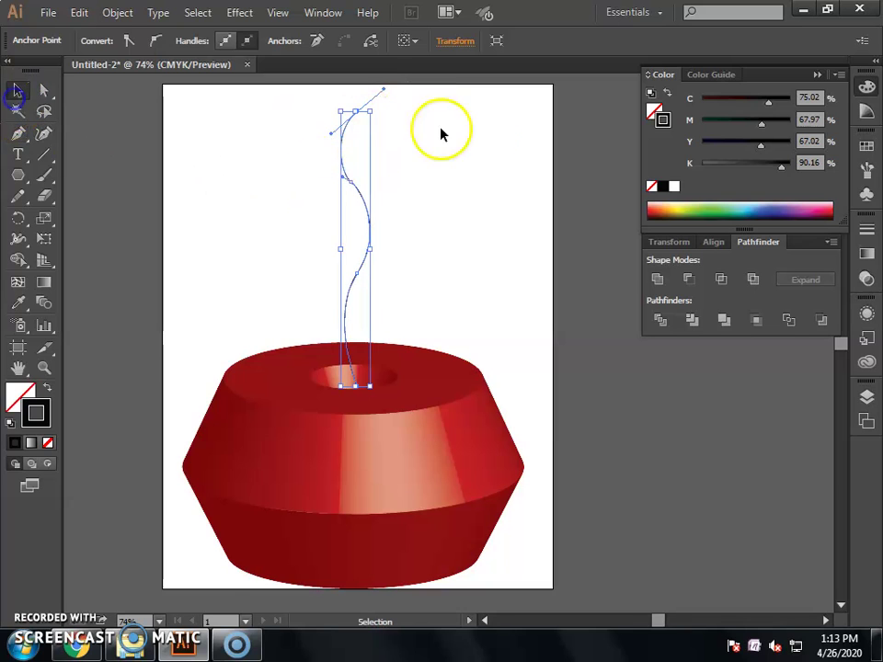
Step: Select the wavy line above the red shape and delete it
{"action": "left_click", "coordinate": [334, 142]}
{"action": "left_click", "coordinate": [354, 172]}
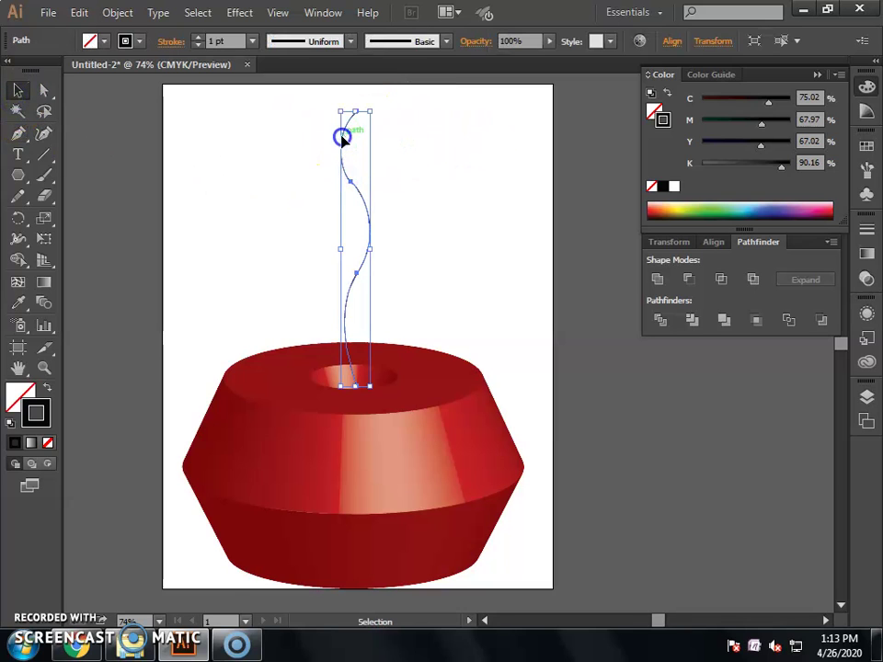
{"action": "left_click", "coordinate": [355, 142]}
{"action": "left_click", "coordinate": [359, 118]}
{"action": "left_click", "coordinate": [493, 227]}
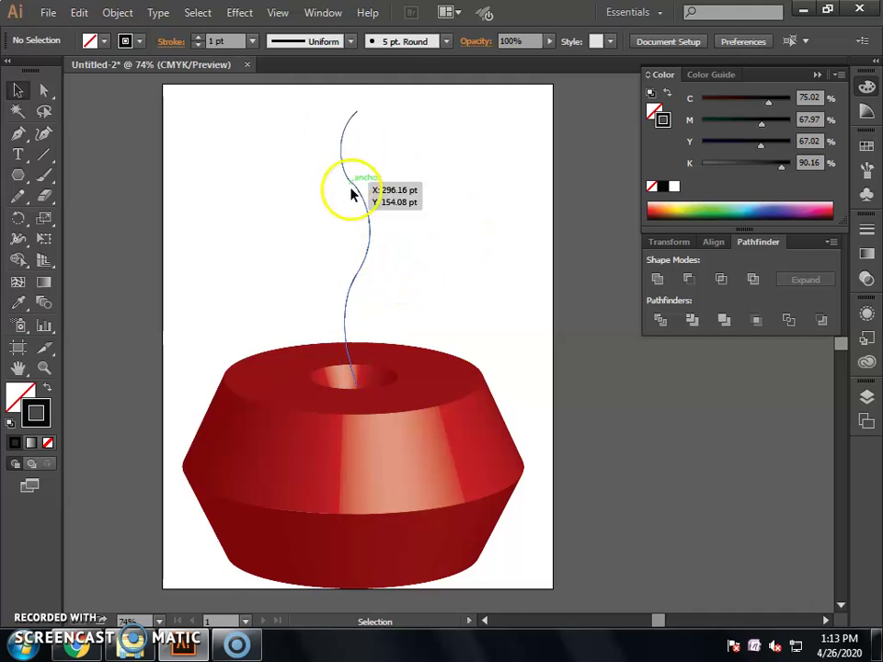
{"action": "left_click", "coordinate": [370, 251]}
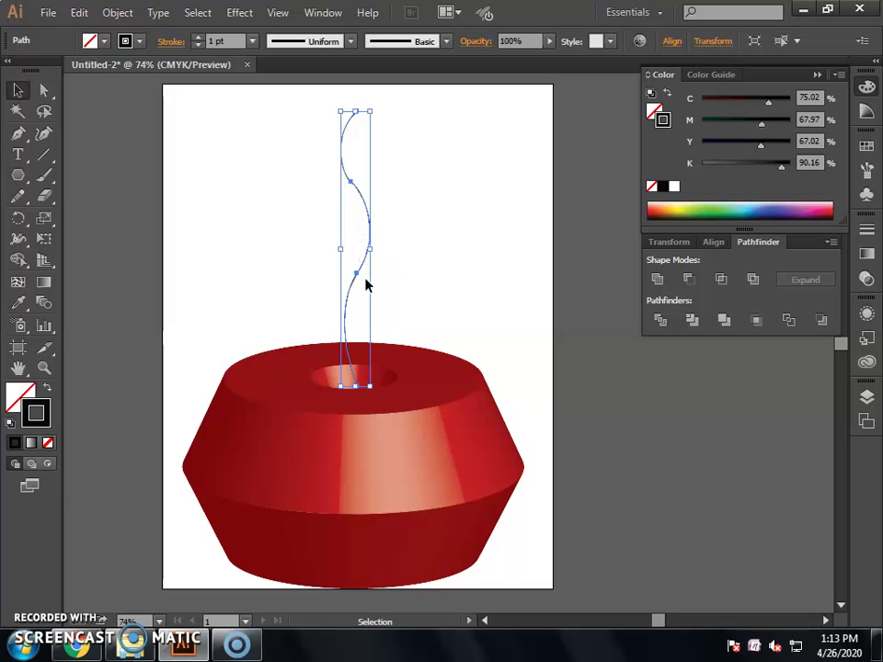
{"action": "left_click", "coordinate": [126, 264]}
{"action": "left_click", "coordinate": [22, 156]}
Step: Draw a shorter S-shaped stem of two curved segments rising from the pot's hole, shift it slightly right, and deselect it
{"action": "left_click", "coordinate": [18, 133]}
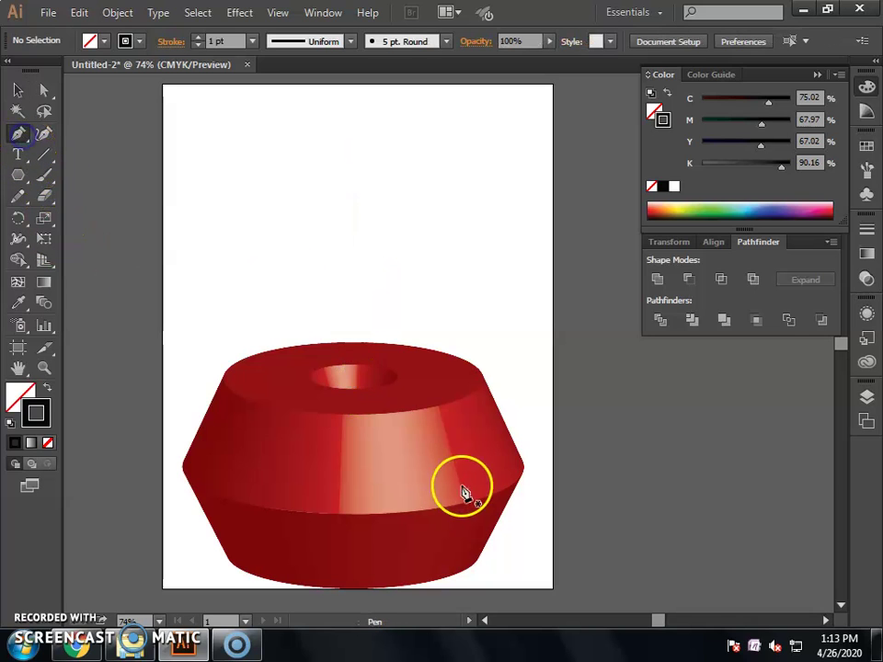
{"action": "left_click_drag", "start_coordinate": [352, 380], "coordinate": [357, 207]}
{"action": "left_click", "coordinate": [18, 90]}
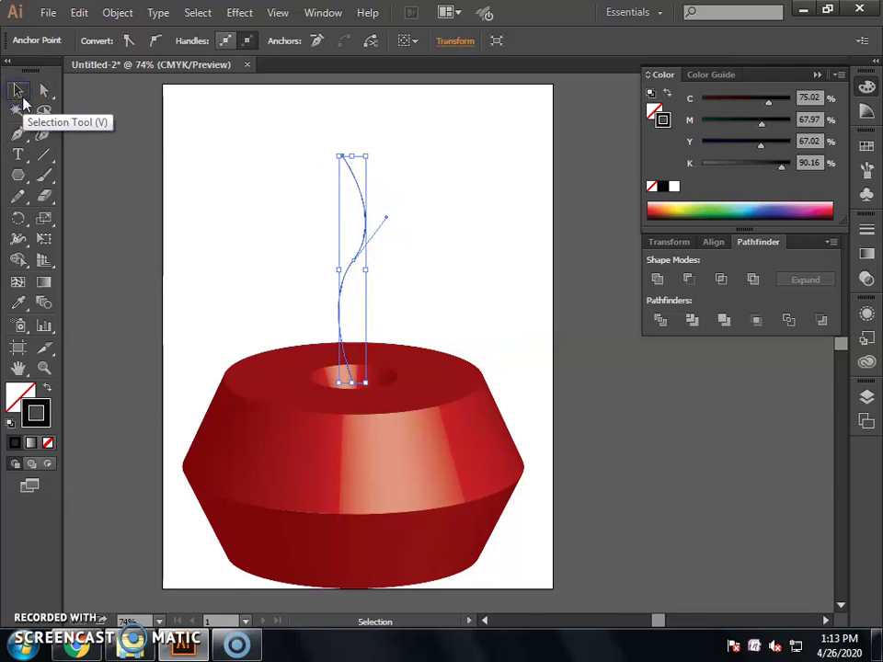
{"action": "left_click", "coordinate": [44, 90]}
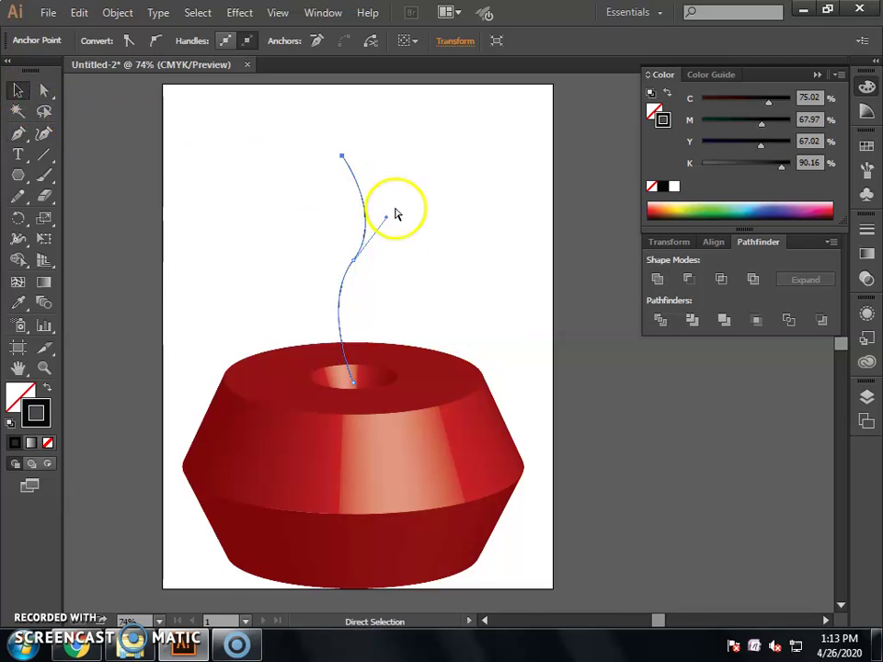
{"action": "key", "text": "v"}
{"action": "left_click", "coordinate": [400, 235]}
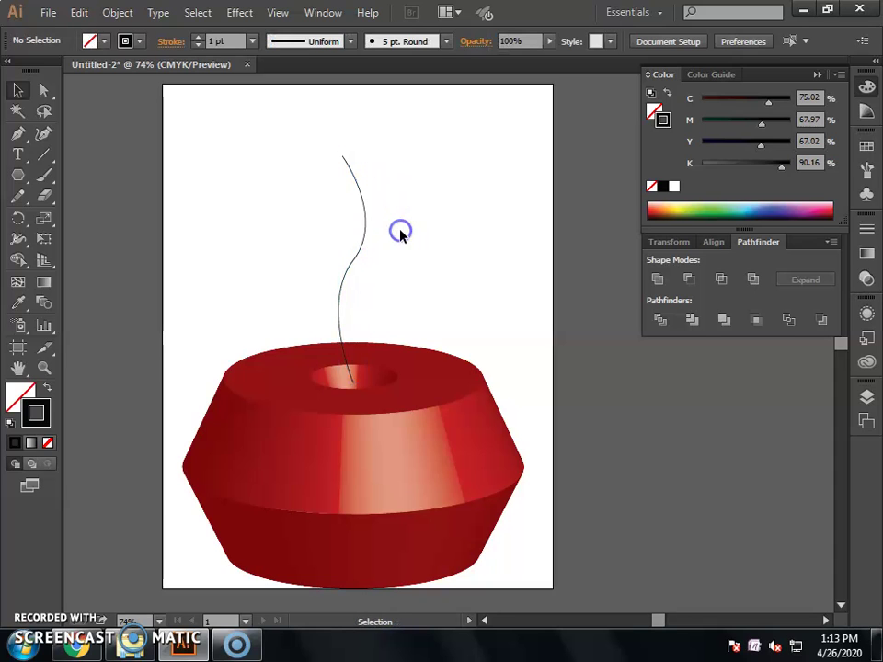
{"action": "left_click", "coordinate": [361, 260]}
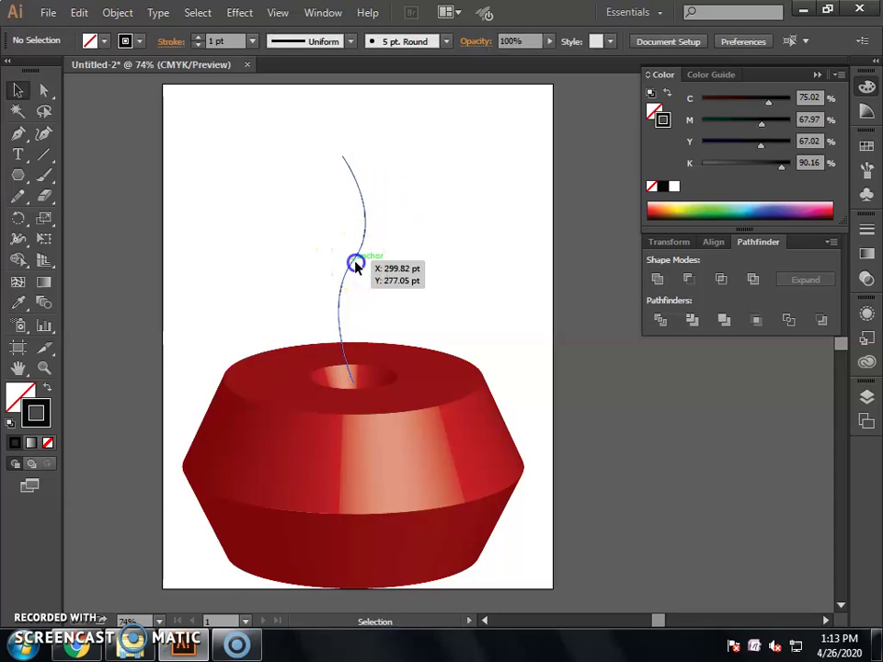
{"action": "left_click_drag", "start_coordinate": [355, 264], "coordinate": [359, 263]}
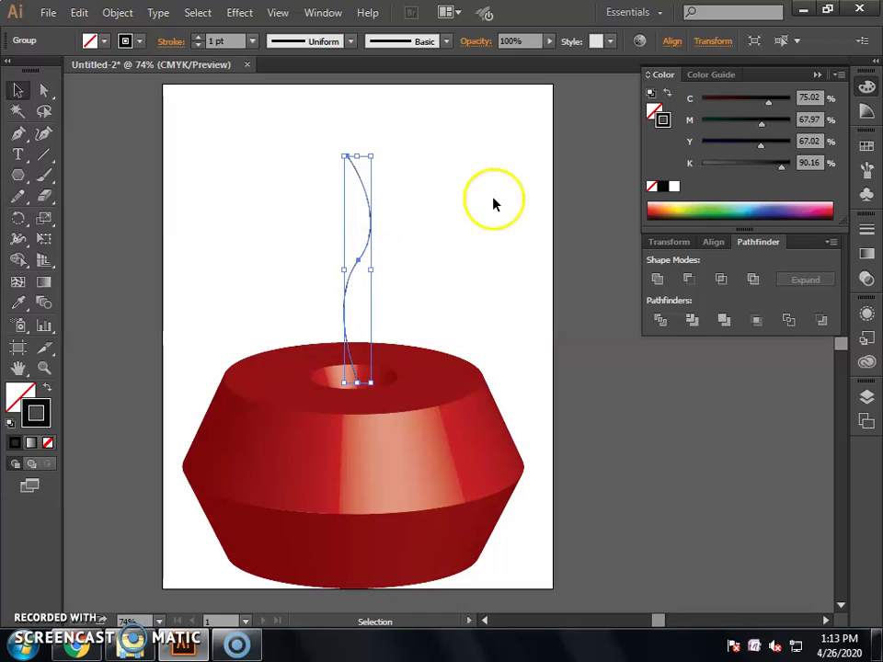
{"action": "left_click", "coordinate": [471, 233]}
Step: Open the Flowers symbol library, move it beside the colour settings, and enlarge it until all flower symbols show
{"action": "left_click", "coordinate": [324, 13]}
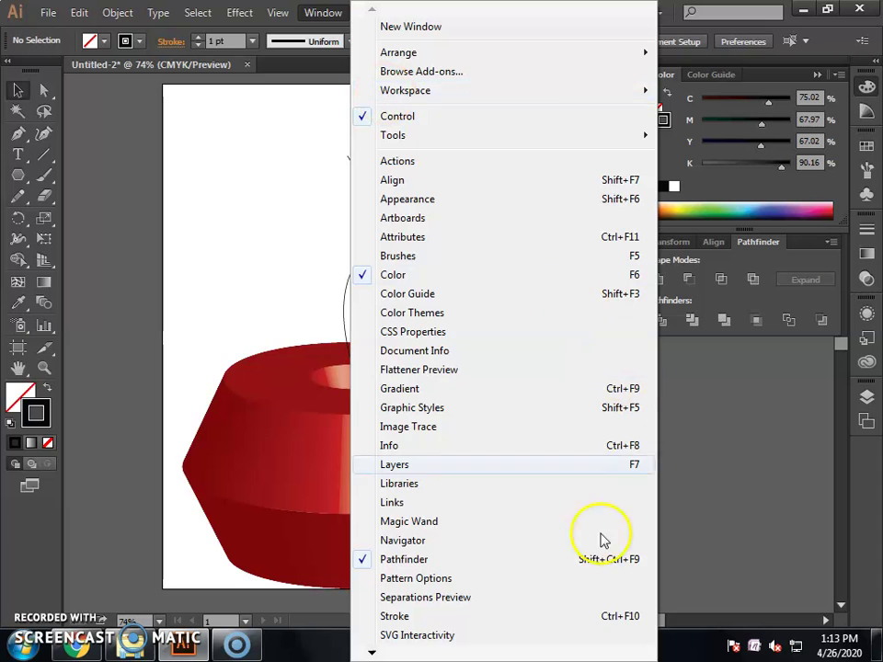
{"action": "left_click", "coordinate": [371, 653]}
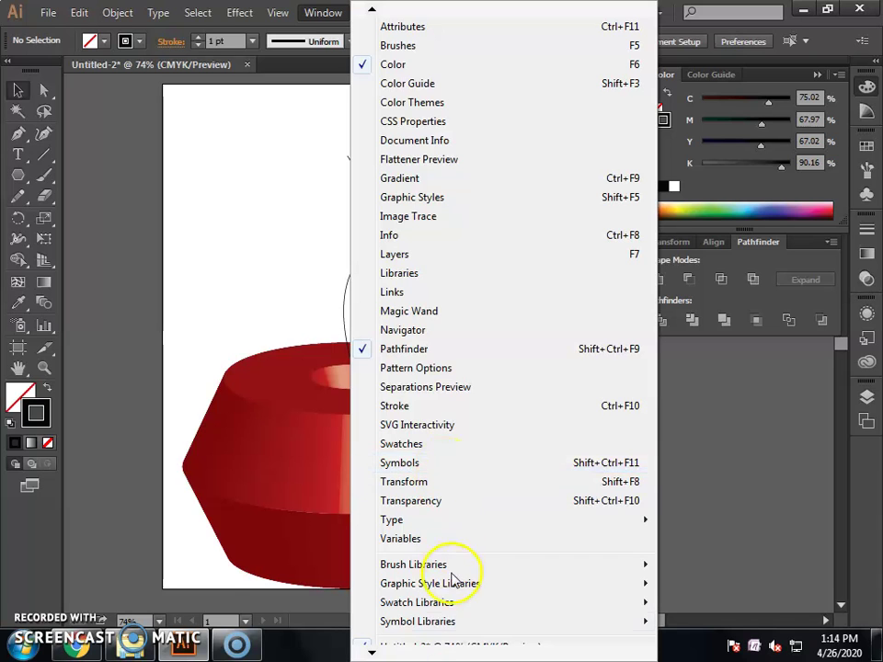
{"action": "mouse_move", "coordinate": [424, 585]}
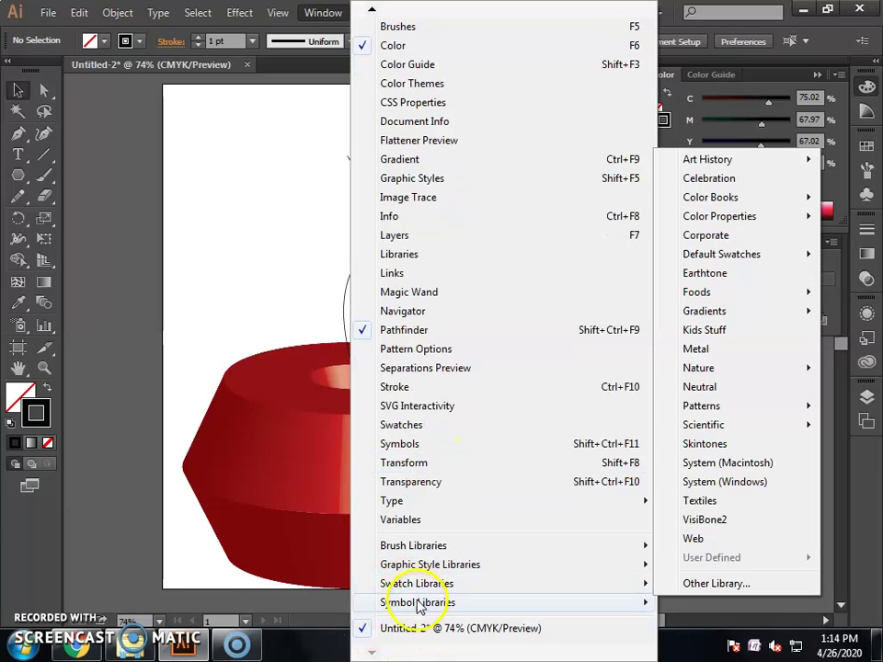
{"action": "mouse_move", "coordinate": [443, 612]}
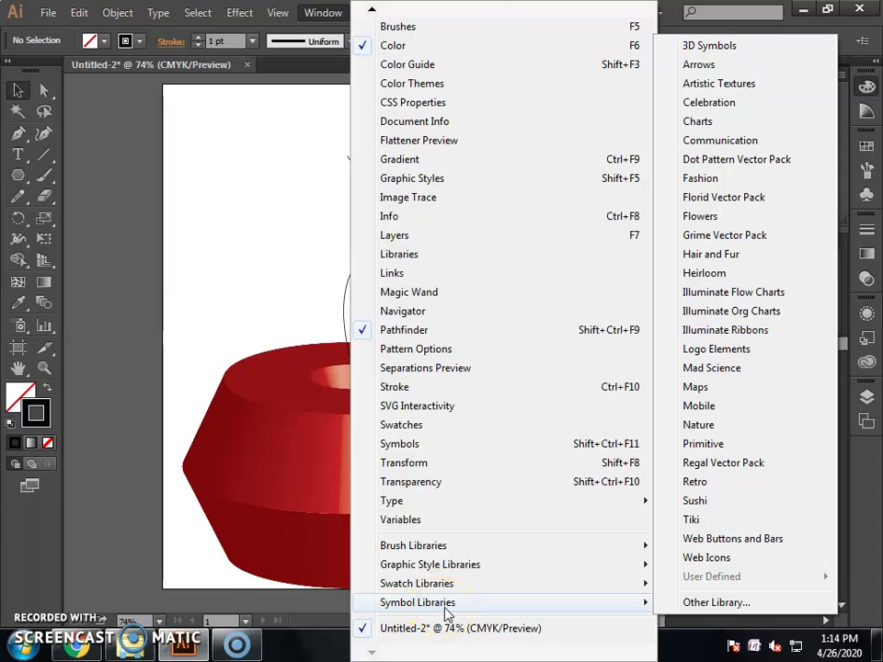
{"action": "left_click", "coordinate": [735, 219]}
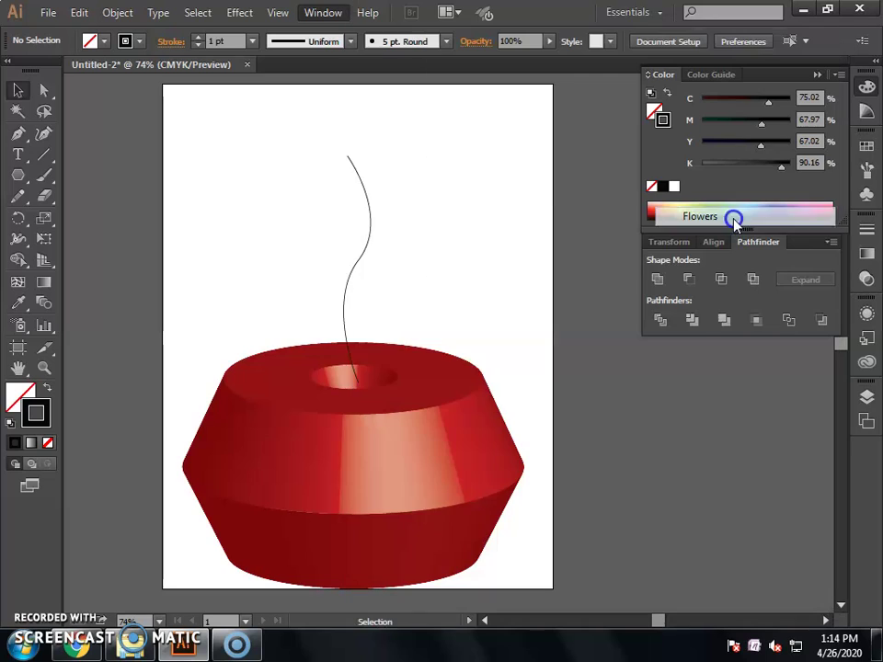
{"action": "left_click_drag", "start_coordinate": [434, 288], "coordinate": [541, 108]}
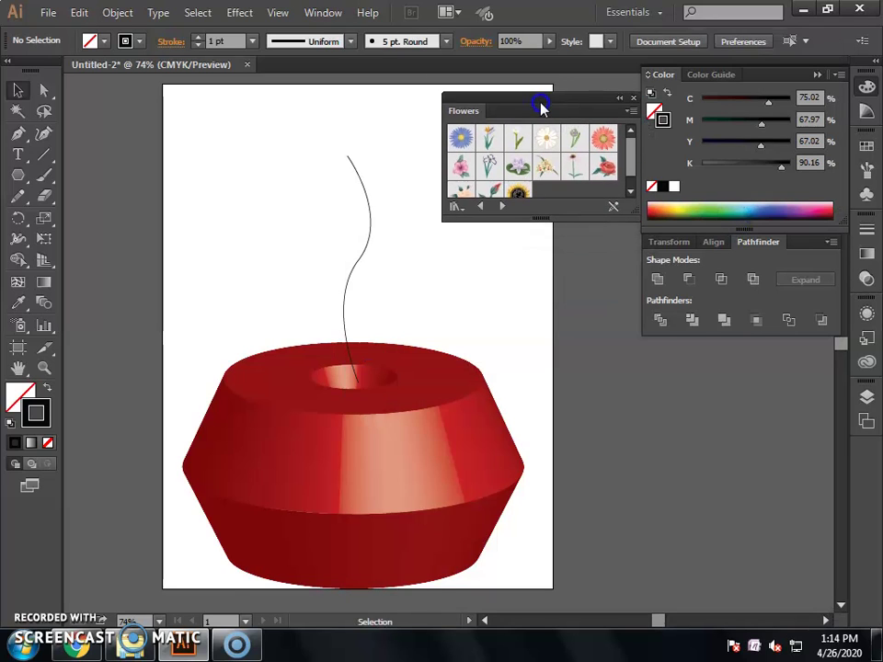
{"action": "left_click_drag", "start_coordinate": [542, 218], "coordinate": [544, 275]}
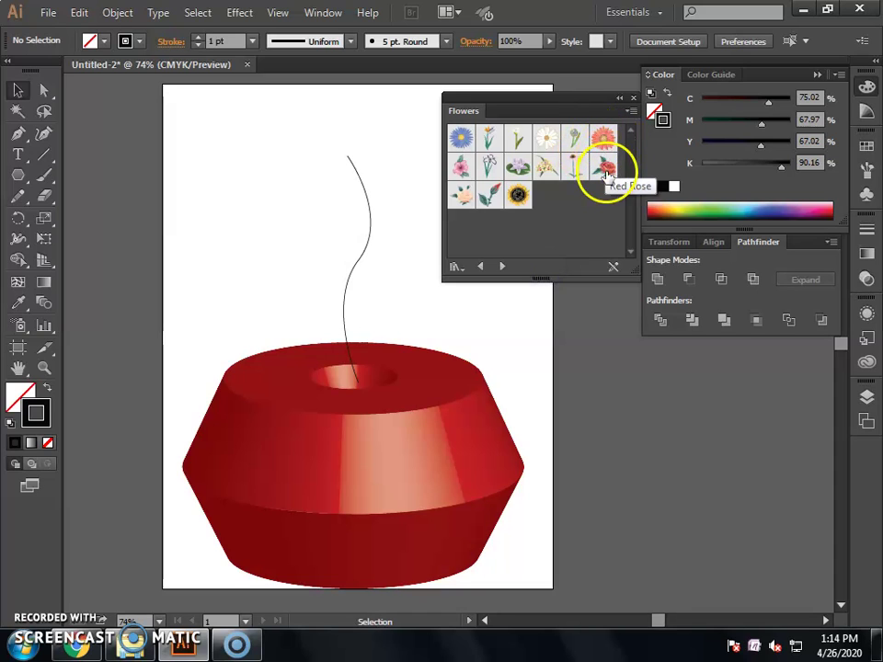
Step: Spray Red Rose symbols along the stem with the Symbol Sprayer, scatter a few on both sides and over the pot's top, and deselect them
{"action": "left_click", "coordinate": [604, 171]}
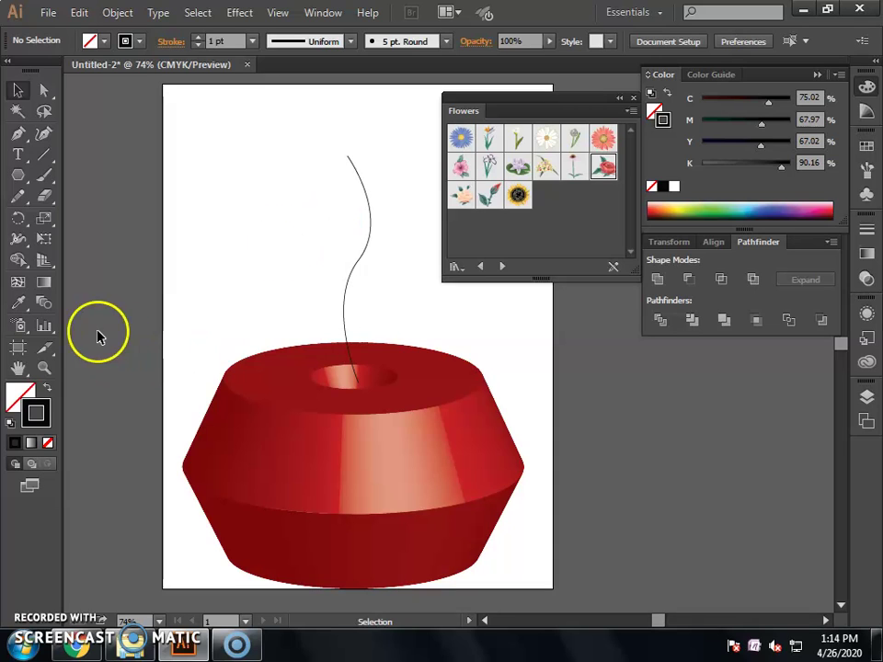
{"action": "left_click", "coordinate": [26, 338]}
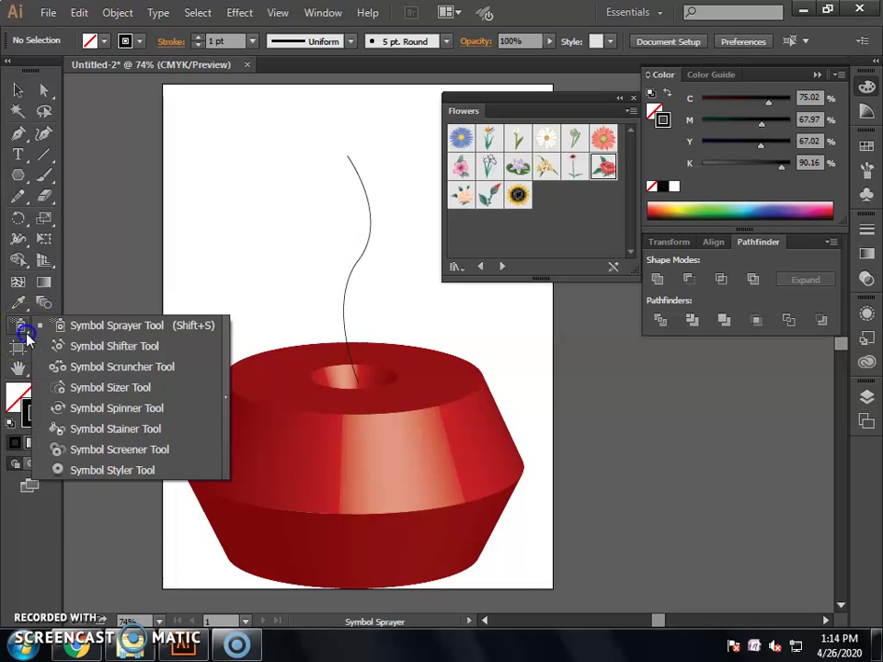
{"action": "left_click", "coordinate": [93, 326]}
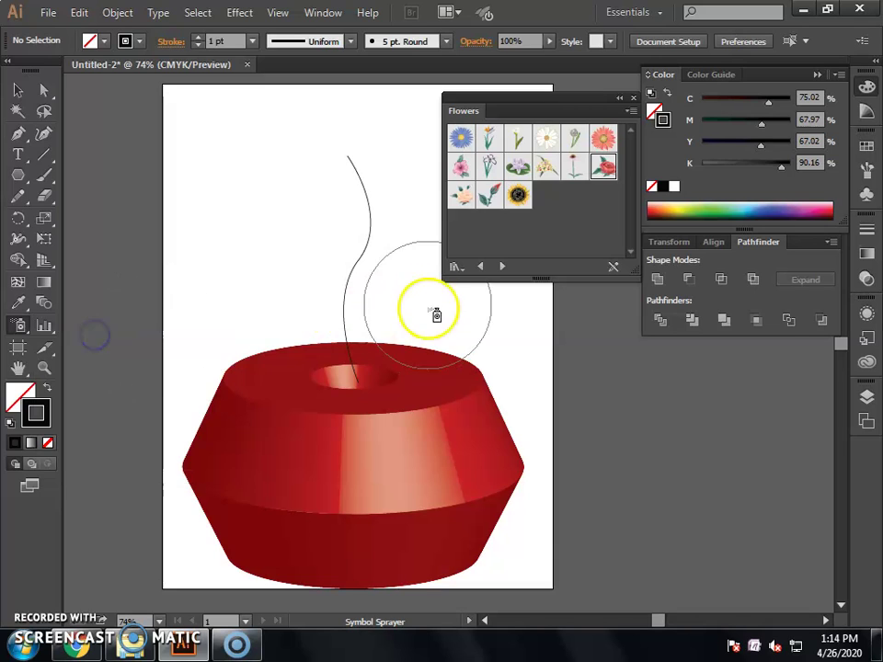
{"action": "left_click", "coordinate": [352, 156]}
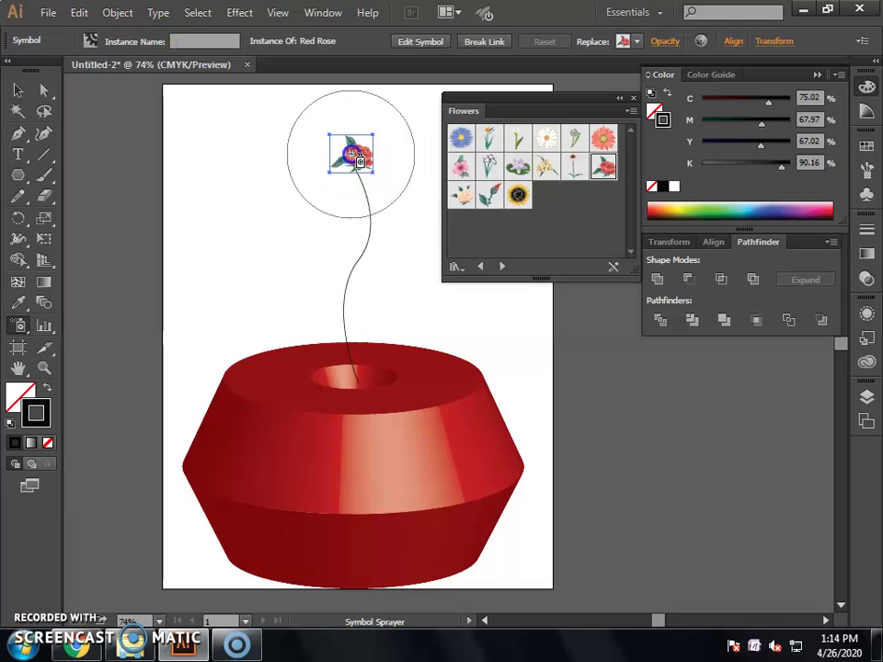
{"action": "mouse_move", "coordinate": [371, 214]}
{"action": "left_mouse_down"}
{"action": "mouse_move", "coordinate": [361, 174]}
{"action": "mouse_move", "coordinate": [353, 353]}
{"action": "mouse_move", "coordinate": [343, 360]}
{"action": "mouse_move", "coordinate": [365, 374]}
{"action": "mouse_move", "coordinate": [359, 338]}
{"action": "mouse_move", "coordinate": [349, 333]}
{"action": "mouse_move", "coordinate": [465, 416]}
{"action": "mouse_move", "coordinate": [318, 350]}
{"action": "mouse_move", "coordinate": [409, 388]}
{"action": "mouse_move", "coordinate": [404, 330]}
{"action": "mouse_move", "coordinate": [149, 172]}
{"action": "left_mouse_up"}
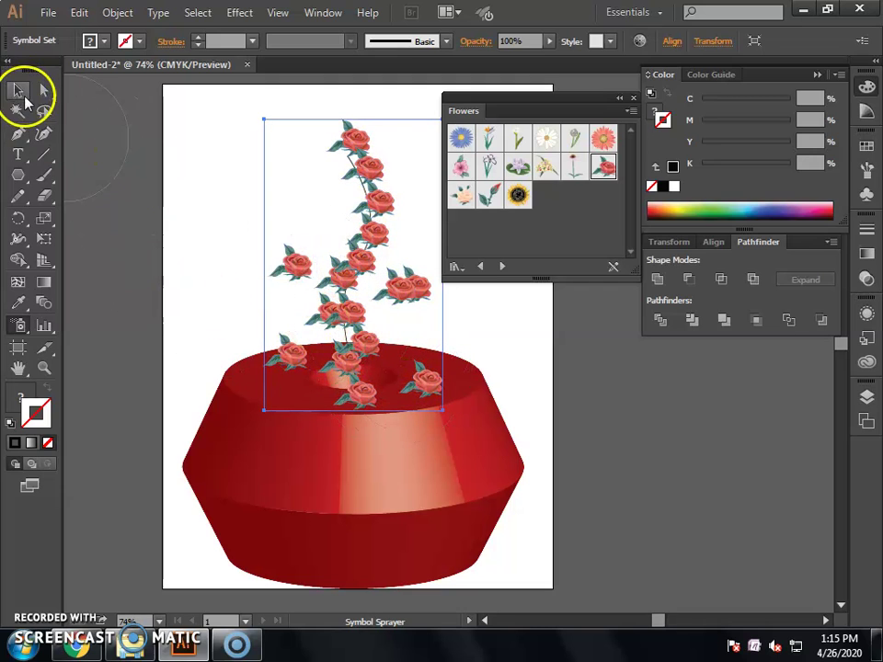
{"action": "left_click", "coordinate": [19, 92]}
{"action": "left_click", "coordinate": [197, 175]}
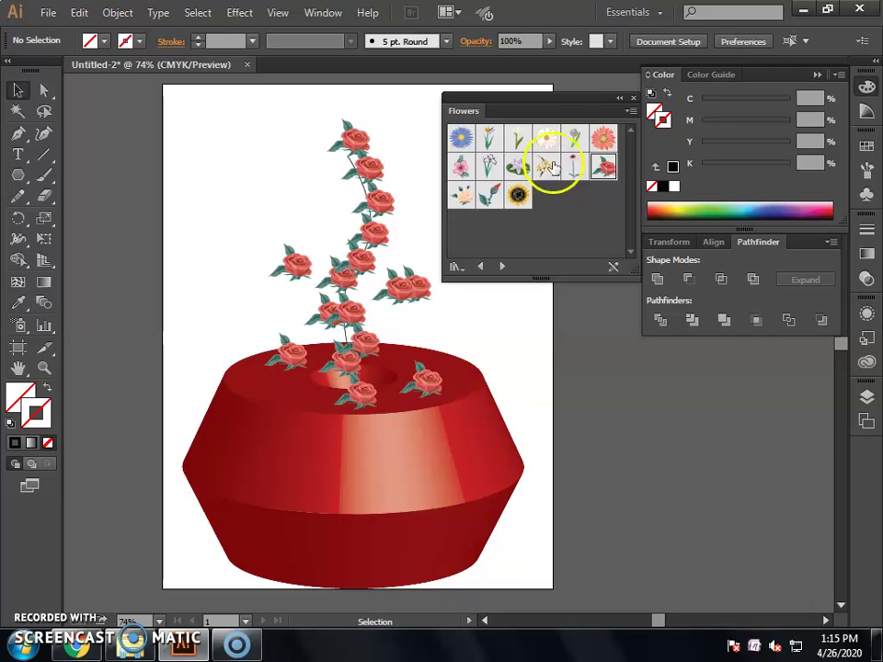
Step: Spray a garland of pale yellow orchid symbols along the pot's front rim with the Symbol Sprayer
{"action": "left_click", "coordinate": [460, 199]}
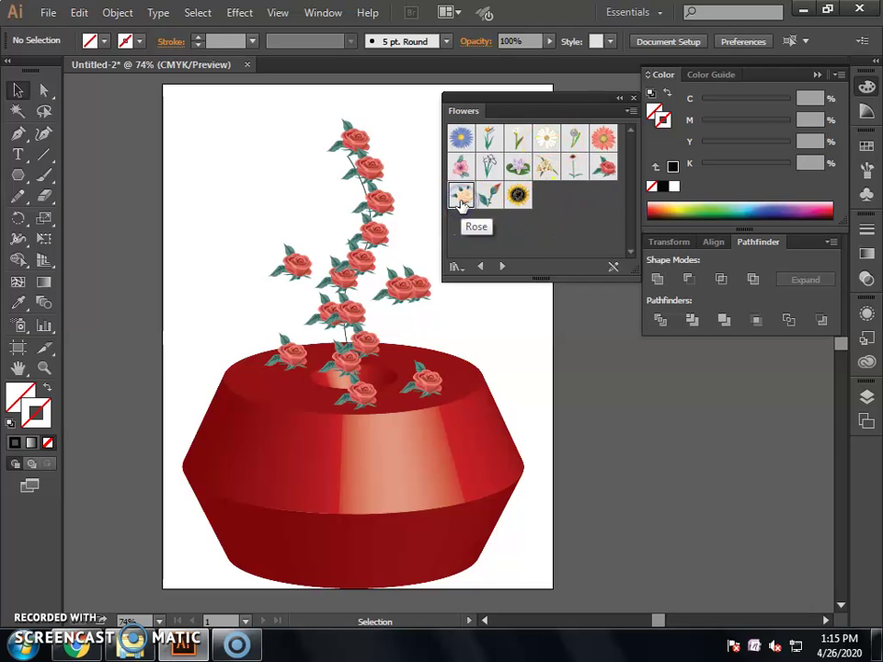
{"action": "left_click", "coordinate": [547, 166]}
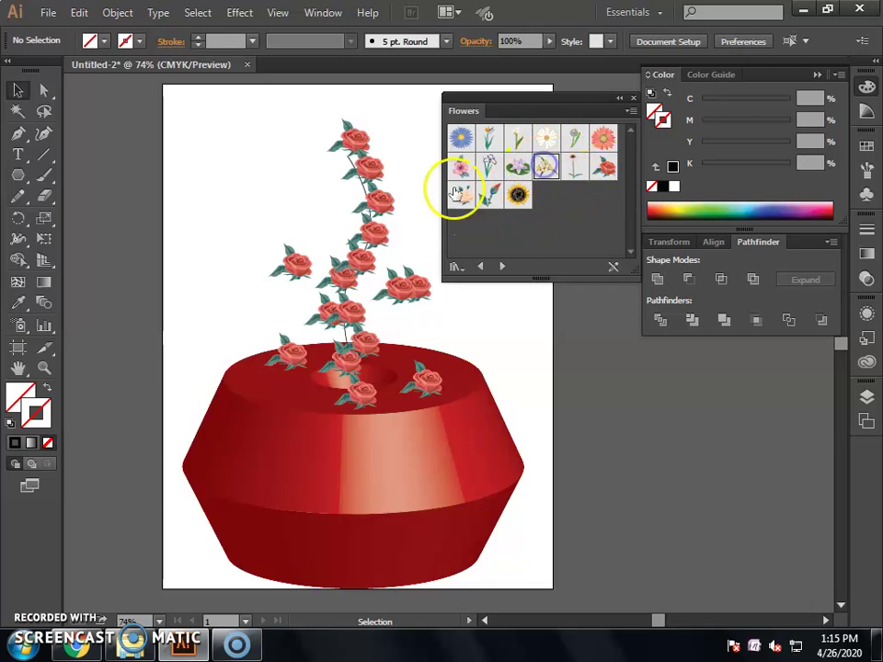
{"action": "left_click", "coordinate": [44, 326]}
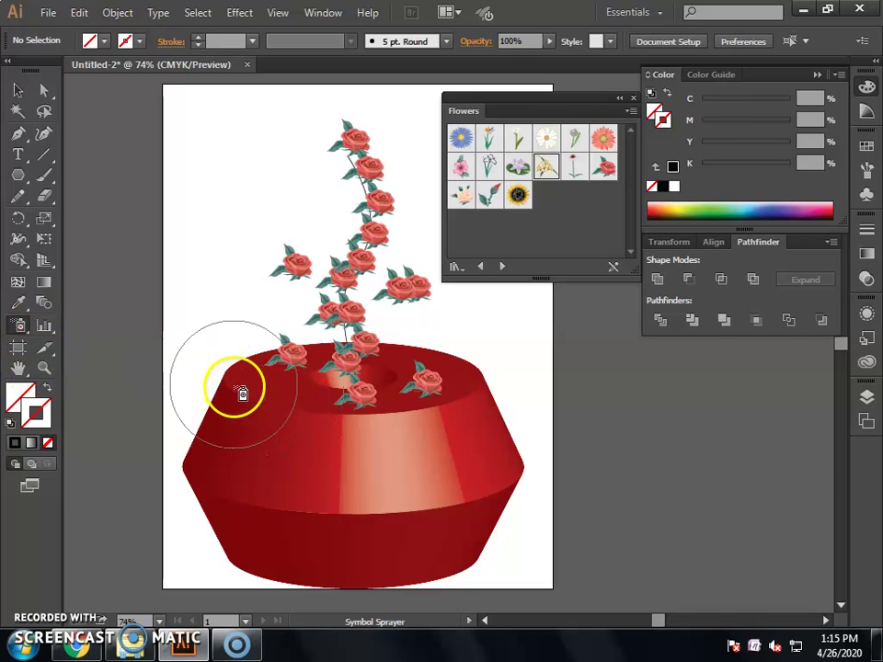
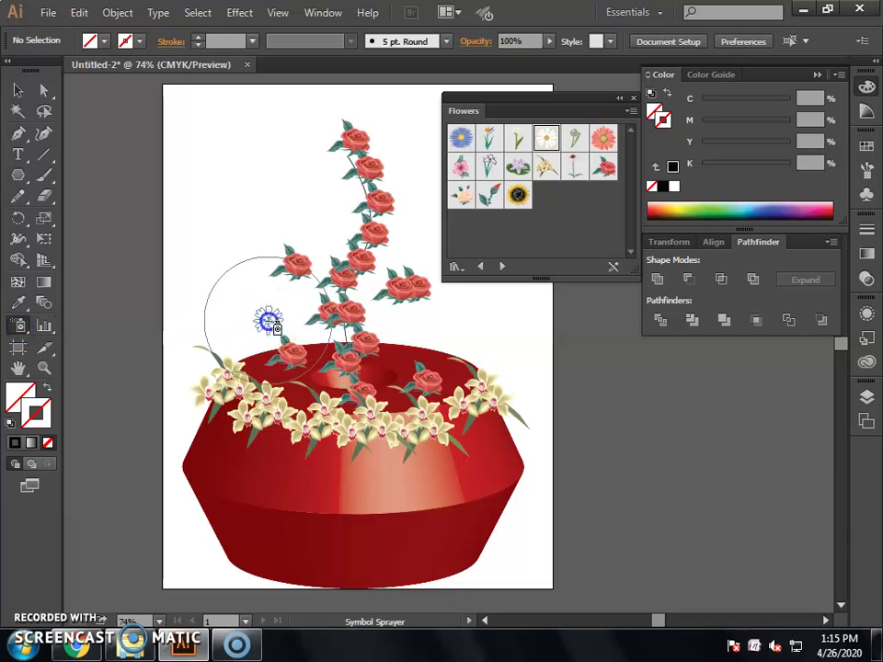
Step: Spray white daisy symbols around the stem, on both sides of it and over the pot's top, and deselect them
{"action": "mouse_move", "coordinate": [379, 266]}
{"action": "left_mouse_down"}
{"action": "mouse_move", "coordinate": [411, 324]}
{"action": "mouse_move", "coordinate": [450, 347]}
{"action": "mouse_move", "coordinate": [414, 337]}
{"action": "mouse_move", "coordinate": [415, 253]}
{"action": "mouse_move", "coordinate": [316, 187]}
{"action": "mouse_move", "coordinate": [331, 217]}
{"action": "mouse_move", "coordinate": [402, 257]}
{"action": "mouse_move", "coordinate": [301, 364]}
{"action": "mouse_move", "coordinate": [268, 325]}
{"action": "left_mouse_up"}
{"action": "mouse_move", "coordinate": [360, 302]}
{"action": "left_mouse_down"}
{"action": "mouse_move", "coordinate": [403, 212]}
{"action": "mouse_move", "coordinate": [394, 165]}
{"action": "mouse_move", "coordinate": [304, 238]}
{"action": "mouse_move", "coordinate": [339, 227]}
{"action": "left_mouse_up"}
{"action": "left_click", "coordinate": [23, 92]}
{"action": "left_click", "coordinate": [236, 143]}
{"action": "left_click", "coordinate": [342, 339]}
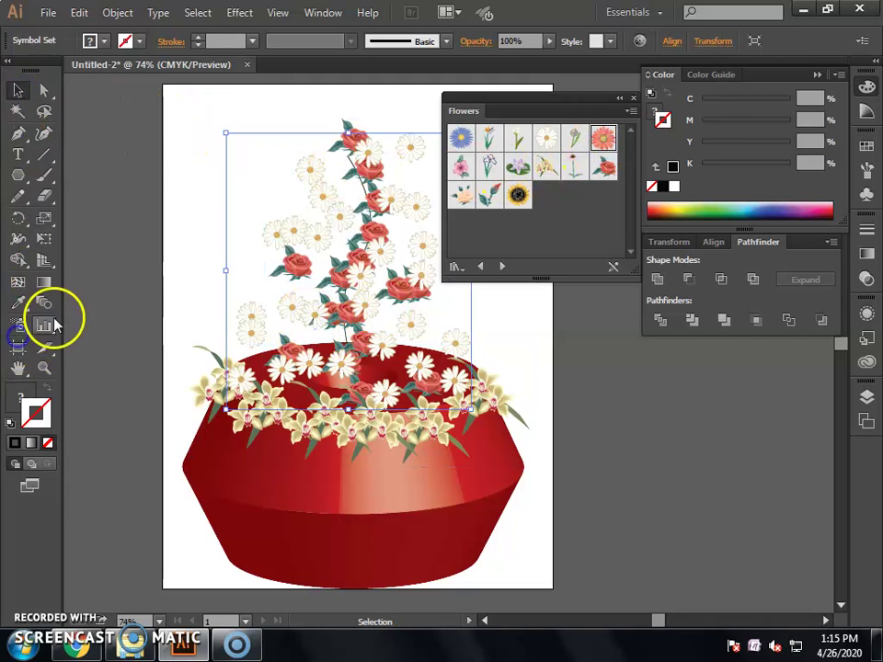
{"action": "left_click", "coordinate": [268, 319]}
{"action": "left_click", "coordinate": [23, 89]}
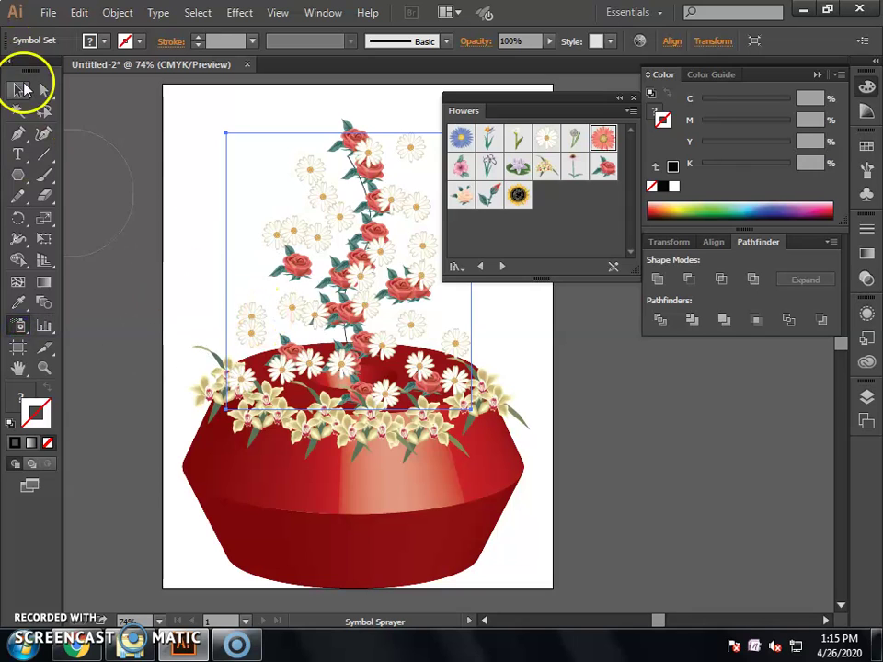
{"action": "left_click", "coordinate": [187, 138]}
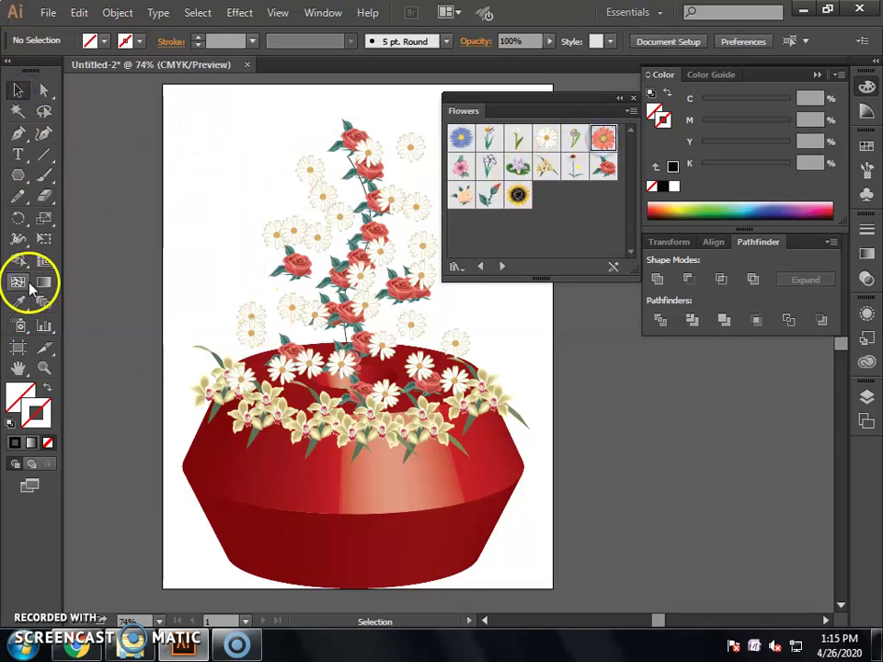
Step: Spray coral daisy-like flower symbols up the right side of the stem and down the left side, and deselect them
{"action": "left_click", "coordinate": [18, 325]}
{"action": "mouse_move", "coordinate": [433, 339]}
{"action": "left_mouse_down"}
{"action": "mouse_move", "coordinate": [424, 360]}
{"action": "mouse_move", "coordinate": [375, 309]}
{"action": "mouse_move", "coordinate": [395, 378]}
{"action": "mouse_move", "coordinate": [394, 364]}
{"action": "mouse_move", "coordinate": [465, 362]}
{"action": "mouse_move", "coordinate": [457, 302]}
{"action": "mouse_move", "coordinate": [433, 277]}
{"action": "mouse_move", "coordinate": [417, 233]}
{"action": "mouse_move", "coordinate": [400, 229]}
{"action": "mouse_move", "coordinate": [419, 177]}
{"action": "mouse_move", "coordinate": [405, 153]}
{"action": "left_mouse_up"}
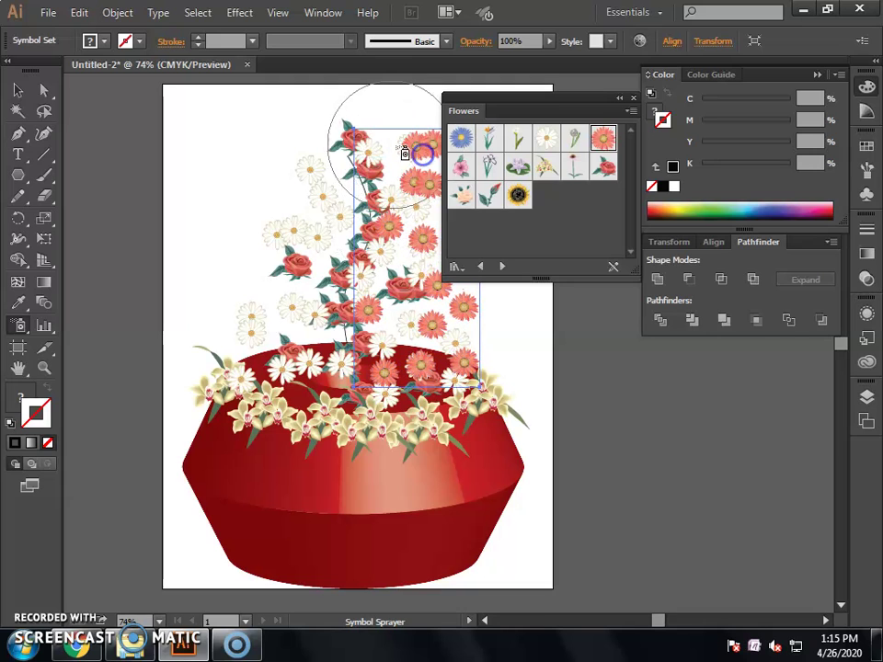
{"action": "mouse_move", "coordinate": [328, 180]}
{"action": "left_mouse_down"}
{"action": "mouse_move", "coordinate": [319, 162]}
{"action": "mouse_move", "coordinate": [277, 210]}
{"action": "mouse_move", "coordinate": [290, 253]}
{"action": "mouse_move", "coordinate": [285, 288]}
{"action": "mouse_move", "coordinate": [262, 253]}
{"action": "mouse_move", "coordinate": [247, 292]}
{"action": "mouse_move", "coordinate": [286, 336]}
{"action": "mouse_move", "coordinate": [266, 366]}
{"action": "left_mouse_up"}
{"action": "left_click", "coordinate": [19, 89]}
{"action": "left_click", "coordinate": [206, 172]}
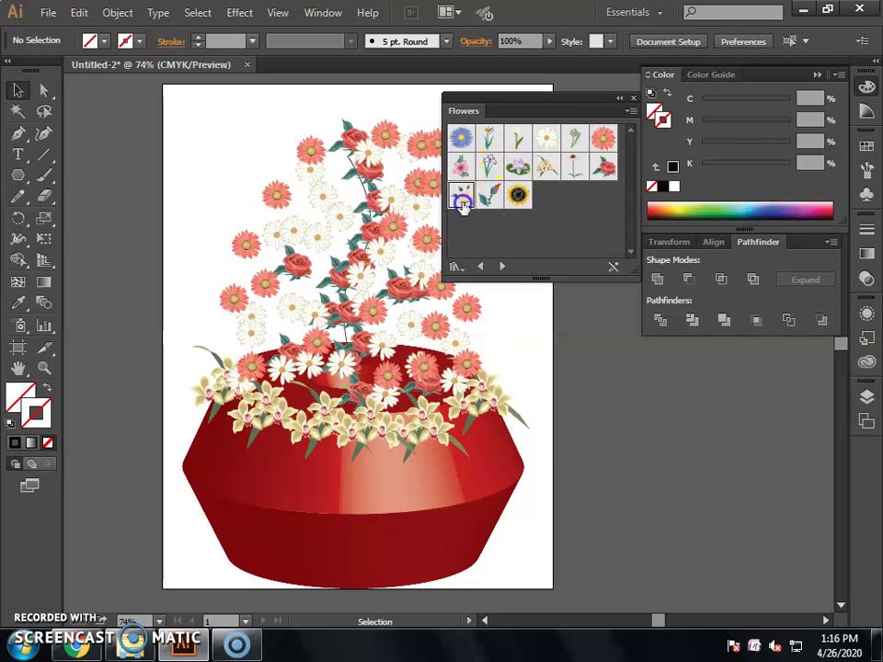
Step: Spray peach Rose symbols with a smaller brush up both sides of the bouquet and along the pot's rim, and deselect them
{"action": "left_click", "coordinate": [28, 326]}
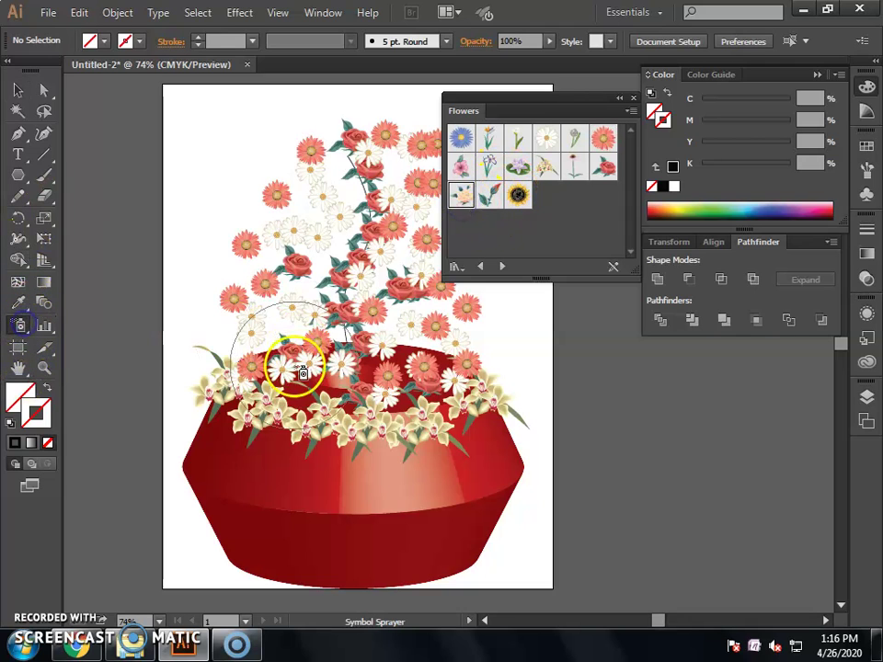
{"action": "left_click", "coordinate": [261, 342]}
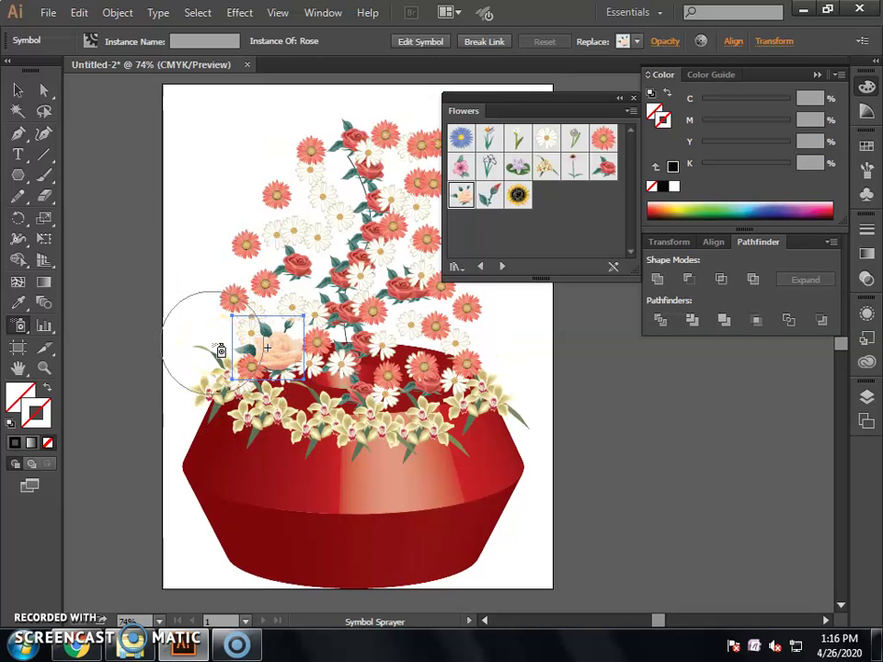
{"action": "left_click", "coordinate": [220, 351]}
{"action": "mouse_move", "coordinate": [215, 337]}
{"action": "left_mouse_down"}
{"action": "mouse_move", "coordinate": [290, 344]}
{"action": "mouse_move", "coordinate": [303, 302]}
{"action": "mouse_move", "coordinate": [325, 344]}
{"action": "left_mouse_up"}
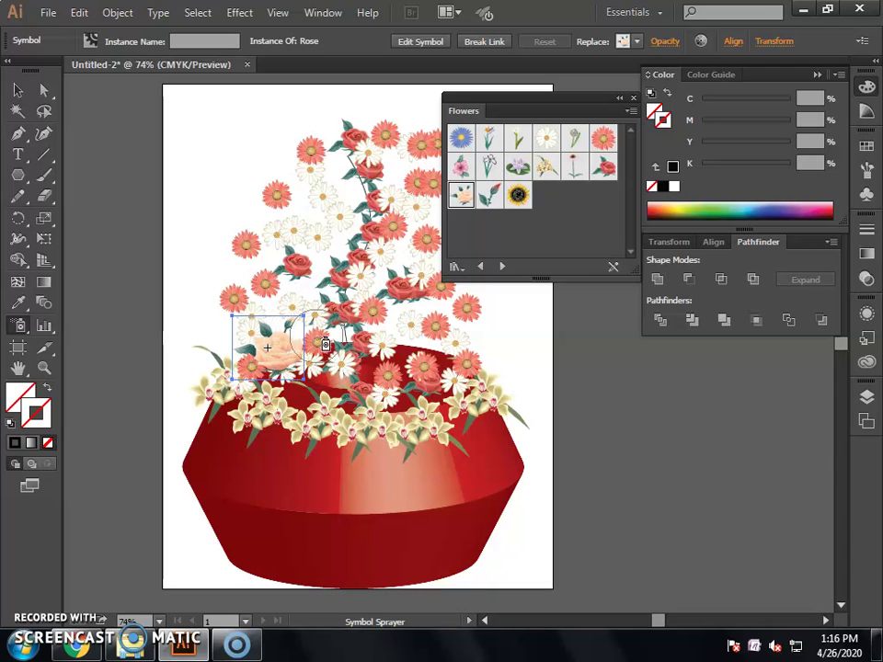
{"action": "mouse_move", "coordinate": [250, 269]}
{"action": "left_mouse_down"}
{"action": "mouse_move", "coordinate": [222, 226]}
{"action": "mouse_move", "coordinate": [241, 213]}
{"action": "mouse_move", "coordinate": [260, 233]}
{"action": "mouse_move", "coordinate": [274, 163]}
{"action": "left_mouse_up"}
{"action": "left_click", "coordinate": [431, 405]}
{"action": "mouse_move", "coordinate": [416, 396]}
{"action": "left_mouse_down"}
{"action": "mouse_move", "coordinate": [441, 335]}
{"action": "mouse_move", "coordinate": [433, 360]}
{"action": "mouse_move", "coordinate": [399, 327]}
{"action": "mouse_move", "coordinate": [469, 295]}
{"action": "mouse_move", "coordinate": [429, 314]}
{"action": "mouse_move", "coordinate": [374, 378]}
{"action": "mouse_move", "coordinate": [293, 385]}
{"action": "mouse_move", "coordinate": [419, 382]}
{"action": "mouse_move", "coordinate": [445, 266]}
{"action": "mouse_move", "coordinate": [437, 233]}
{"action": "mouse_move", "coordinate": [388, 257]}
{"action": "left_mouse_up"}
{"action": "left_click", "coordinate": [16, 91]}
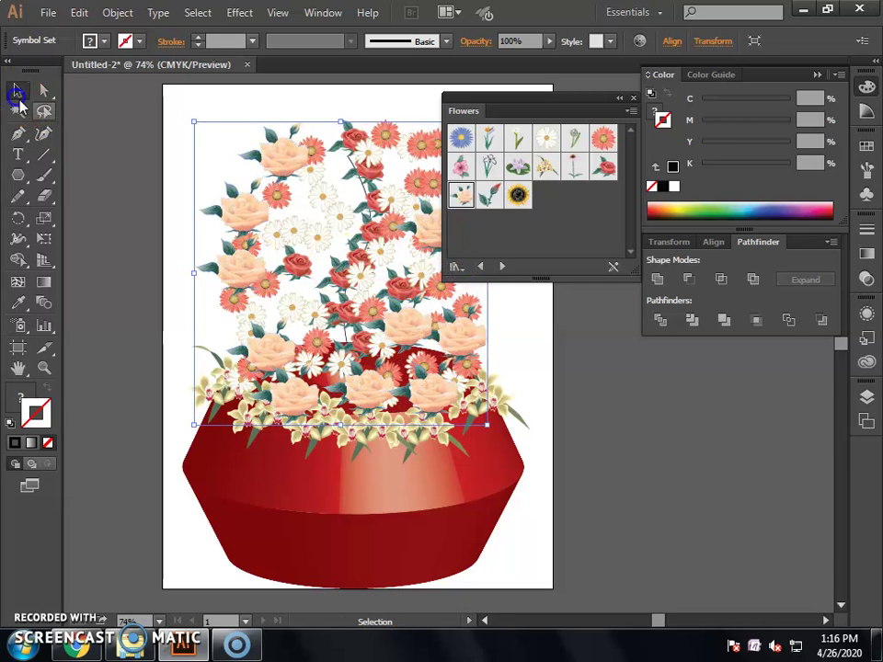
{"action": "left_click", "coordinate": [168, 211]}
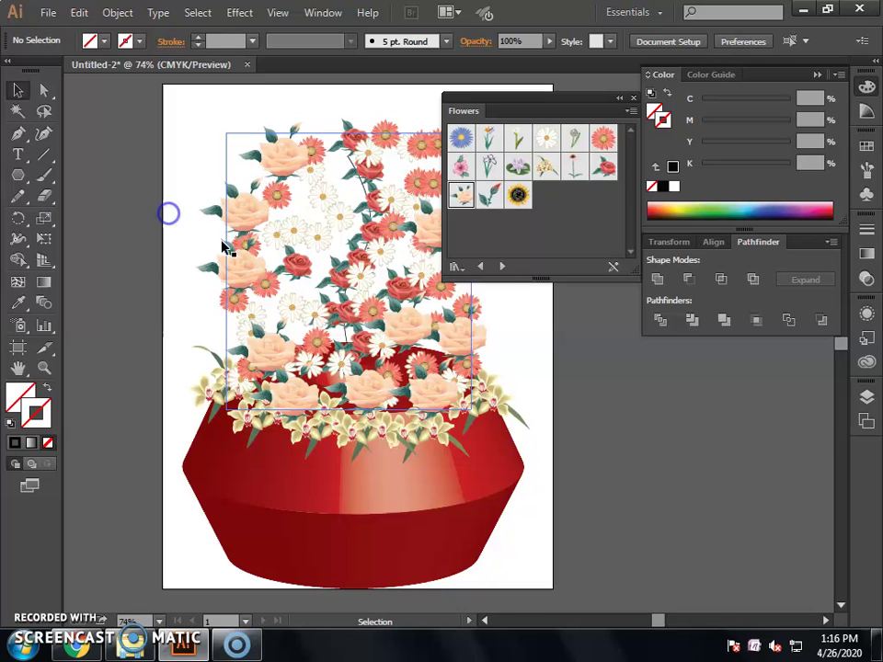
Step: Spray additional Red Rose symbols through the middle of the bouquet and down to the pot's top
{"action": "left_click", "coordinate": [343, 177]}
{"action": "left_click", "coordinate": [316, 329]}
{"action": "left_click", "coordinate": [339, 369]}
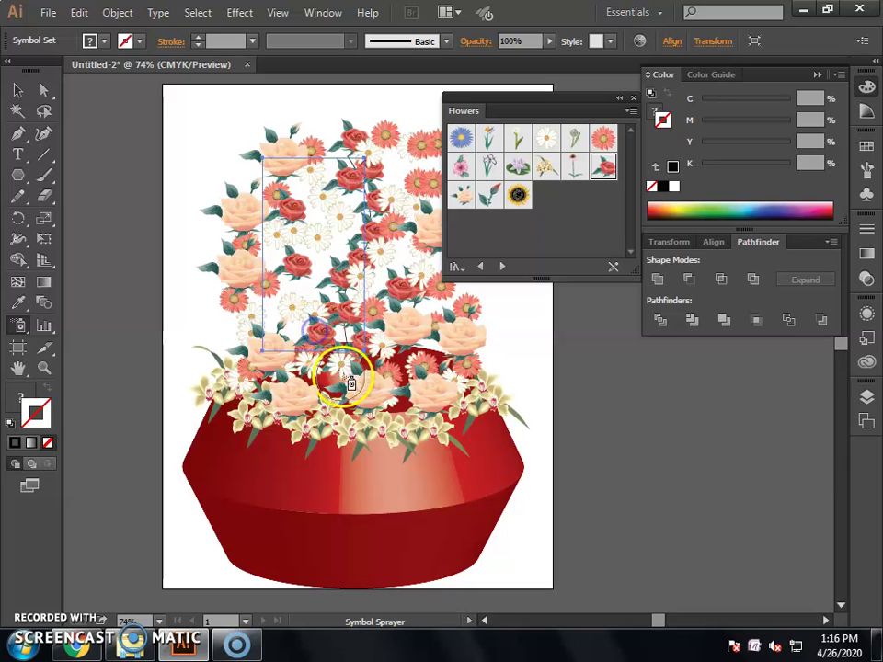
{"action": "left_click", "coordinate": [395, 360]}
{"action": "mouse_move", "coordinate": [395, 361]}
{"action": "left_mouse_down"}
{"action": "mouse_move", "coordinate": [434, 343]}
{"action": "mouse_move", "coordinate": [430, 293]}
{"action": "mouse_move", "coordinate": [391, 265]}
{"action": "mouse_move", "coordinate": [316, 262]}
{"action": "left_mouse_up"}
Step: Move the Flowers library clear of the artboard, spray more Red Rose symbols along the bouquet's right and left edges, and deselect them
{"action": "left_click", "coordinate": [492, 165]}
{"action": "left_click_drag", "start_coordinate": [523, 110], "coordinate": [670, 205]}
{"action": "mouse_move", "coordinate": [482, 256]}
{"action": "left_mouse_down"}
{"action": "mouse_move", "coordinate": [434, 226]}
{"action": "mouse_move", "coordinate": [474, 230]}
{"action": "mouse_move", "coordinate": [273, 316]}
{"action": "mouse_move", "coordinate": [472, 326]}
{"action": "mouse_move", "coordinate": [495, 338]}
{"action": "left_mouse_up"}
{"action": "left_click", "coordinate": [202, 292]}
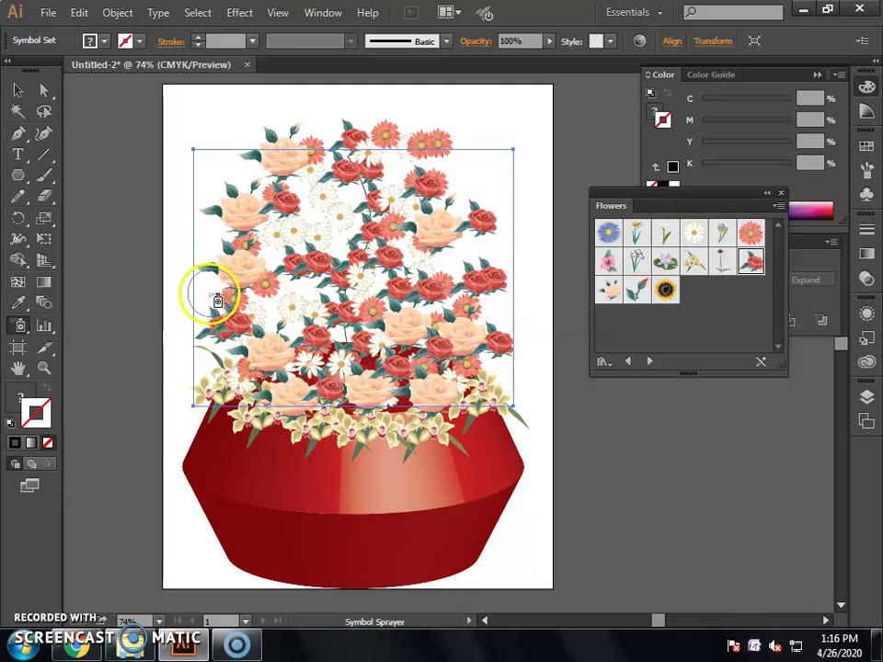
{"action": "key", "text": "v"}
{"action": "key", "text": "shift+s"}
{"action": "left_click", "coordinate": [230, 288]}
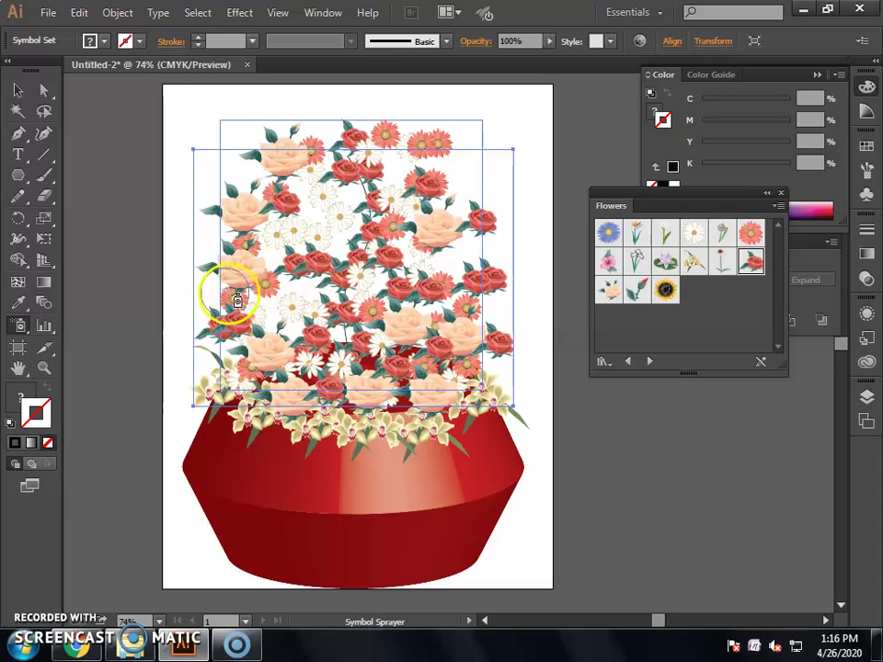
{"action": "left_click", "coordinate": [20, 91]}
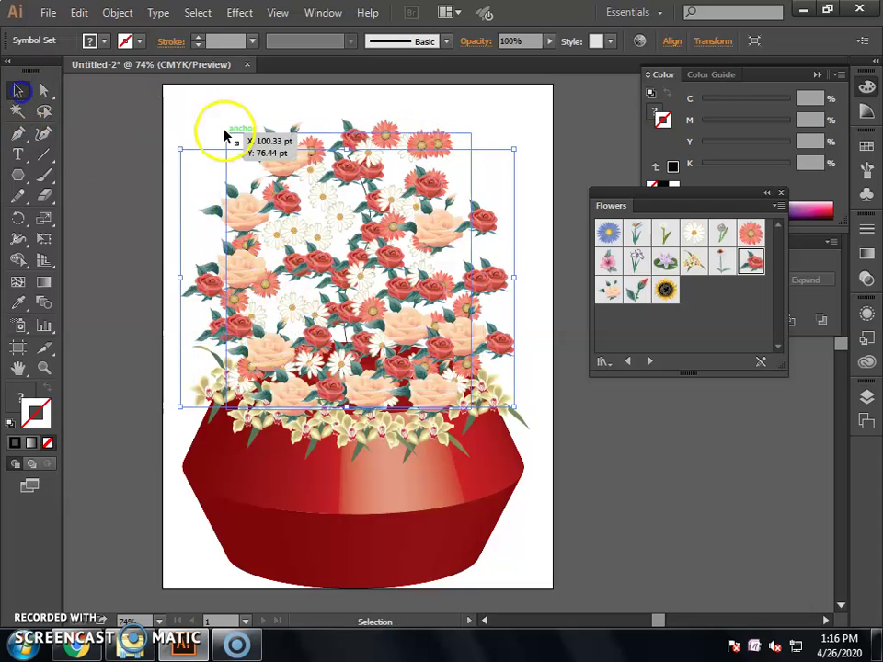
{"action": "left_click", "coordinate": [200, 103]}
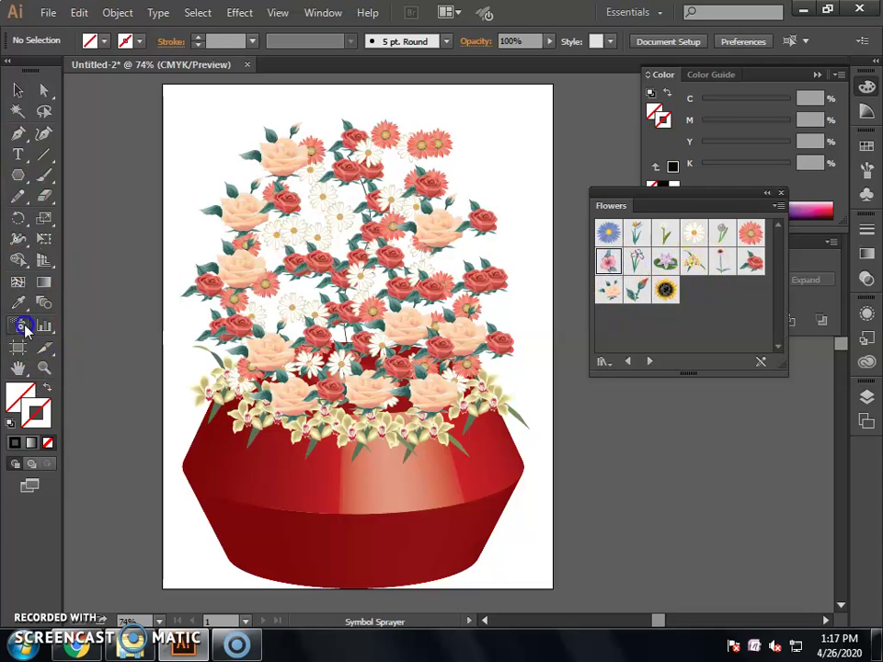
Step: Try to spray Hibiscus symbols on the bouquet's left edge and at both ends of the pot's rim
{"action": "left_click", "coordinate": [242, 296]}
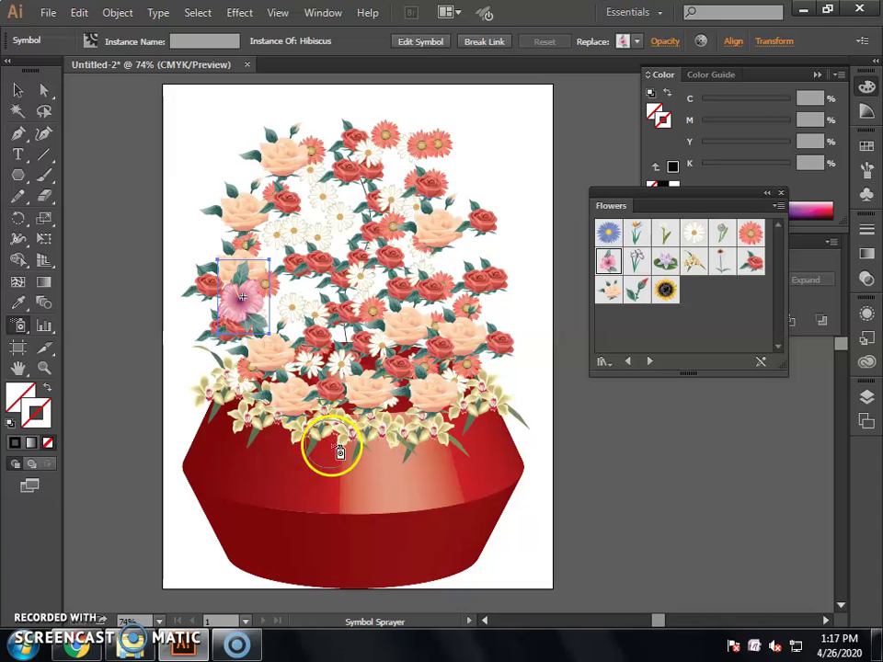
{"action": "left_click", "coordinate": [228, 414]}
{"action": "left_click", "coordinate": [488, 405]}
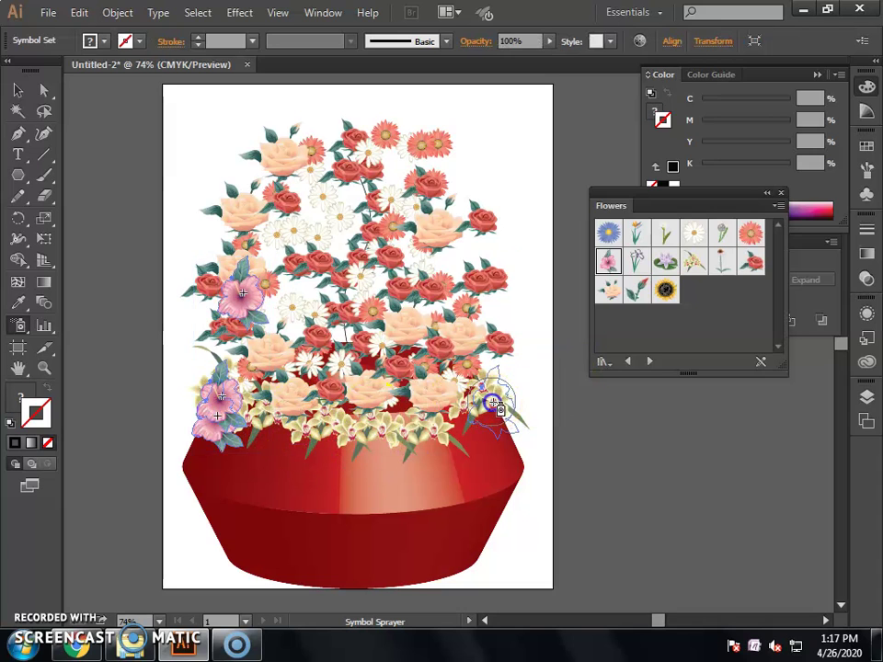
{"action": "left_click", "coordinate": [472, 427]}
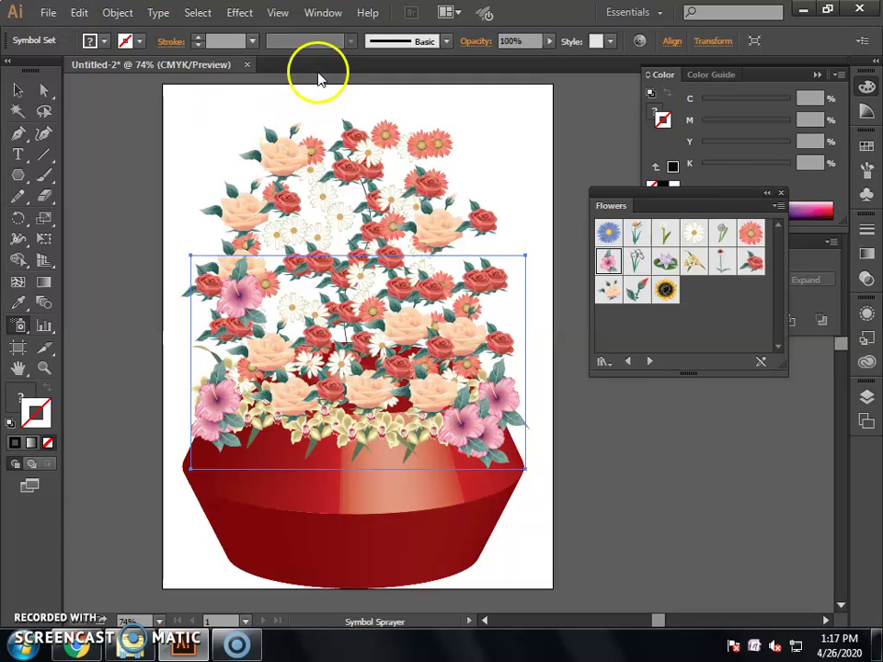
Step: Undo the Hibiscus sprays
{"action": "key", "text": "ctrl+z"}
{"action": "key", "text": "ctrl+z"}
{"action": "key", "text": "ctrl+z"}
{"action": "key", "text": "ctrl+z"}
Step: Spray a cluster of pink Hibiscus symbols at each end of the pot's rim, and deselect them
{"action": "left_click", "coordinate": [223, 397]}
{"action": "left_click_drag", "start_coordinate": [504, 416], "coordinate": [476, 448]}
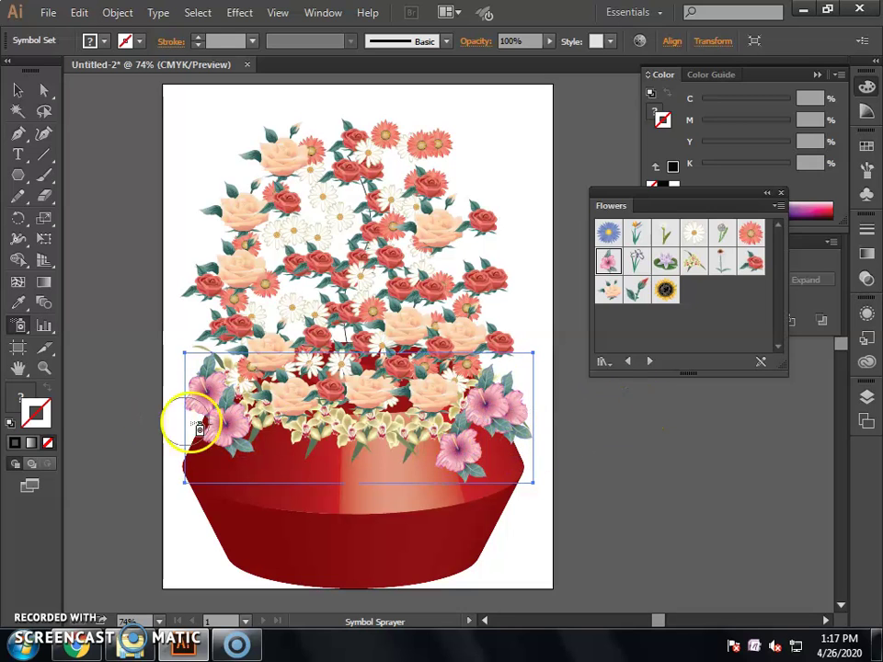
{"action": "left_click_drag", "start_coordinate": [191, 420], "coordinate": [205, 420]}
{"action": "mouse_move", "coordinate": [400, 405]}
{"action": "left_mouse_down"}
{"action": "mouse_move", "coordinate": [476, 444]}
{"action": "mouse_move", "coordinate": [488, 430]}
{"action": "mouse_move", "coordinate": [408, 452]}
{"action": "mouse_move", "coordinate": [127, 424]}
{"action": "mouse_move", "coordinate": [218, 414]}
{"action": "mouse_move", "coordinate": [165, 393]}
{"action": "mouse_move", "coordinate": [180, 395]}
{"action": "mouse_move", "coordinate": [274, 457]}
{"action": "mouse_move", "coordinate": [236, 431]}
{"action": "mouse_move", "coordinate": [313, 437]}
{"action": "mouse_move", "coordinate": [224, 426]}
{"action": "mouse_move", "coordinate": [221, 438]}
{"action": "mouse_move", "coordinate": [424, 418]}
{"action": "left_mouse_up"}
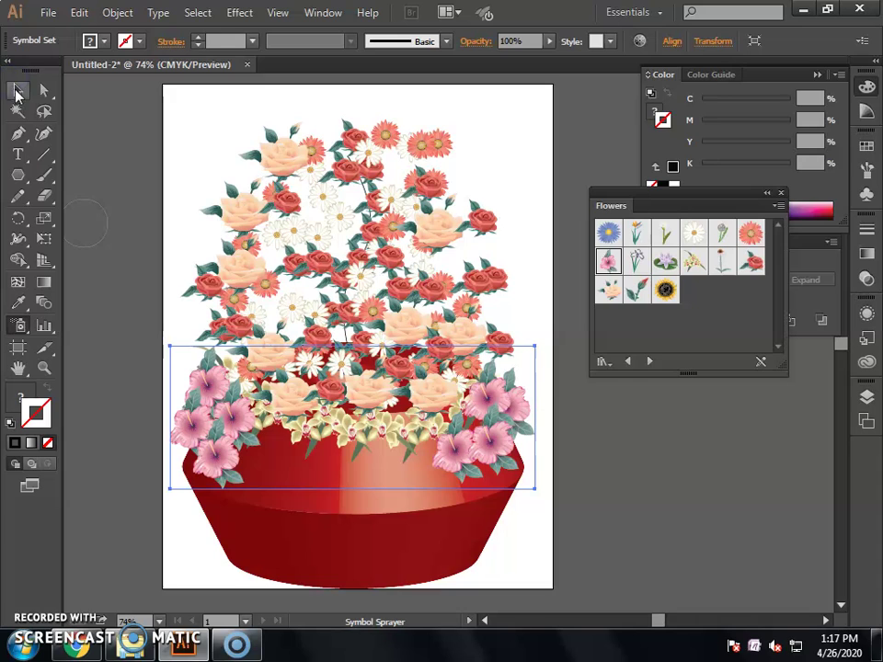
{"action": "left_click", "coordinate": [161, 187]}
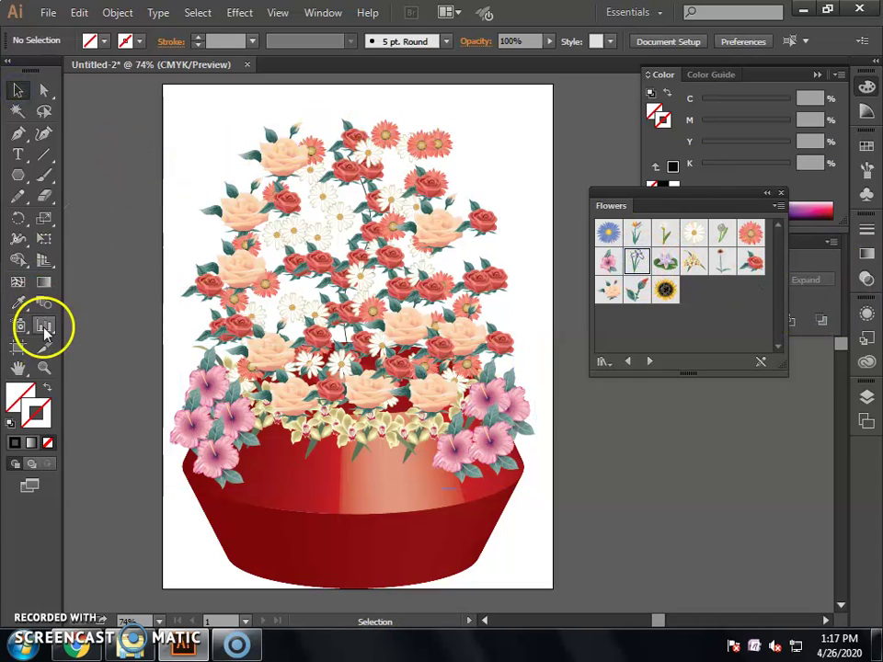
Step: Spray a few purple iris symbols across the upper and middle parts of the bouquet, and deselect them
{"action": "mouse_move", "coordinate": [286, 283]}
{"action": "left_mouse_down"}
{"action": "mouse_move", "coordinate": [336, 279]}
{"action": "mouse_move", "coordinate": [358, 211]}
{"action": "mouse_move", "coordinate": [362, 220]}
{"action": "mouse_move", "coordinate": [407, 190]}
{"action": "mouse_move", "coordinate": [467, 325]}
{"action": "mouse_move", "coordinate": [341, 402]}
{"action": "left_mouse_up"}
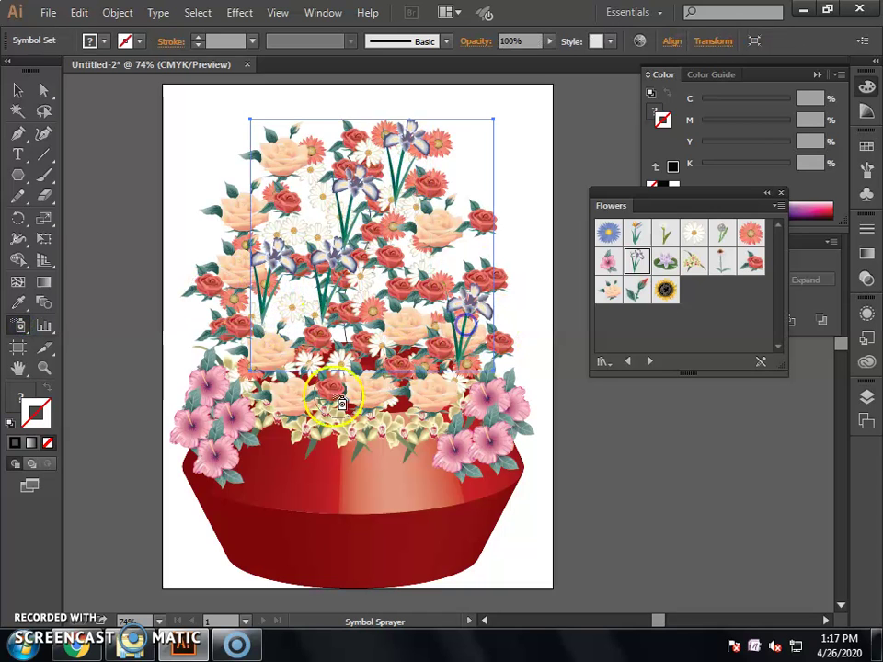
{"action": "left_click", "coordinate": [217, 134]}
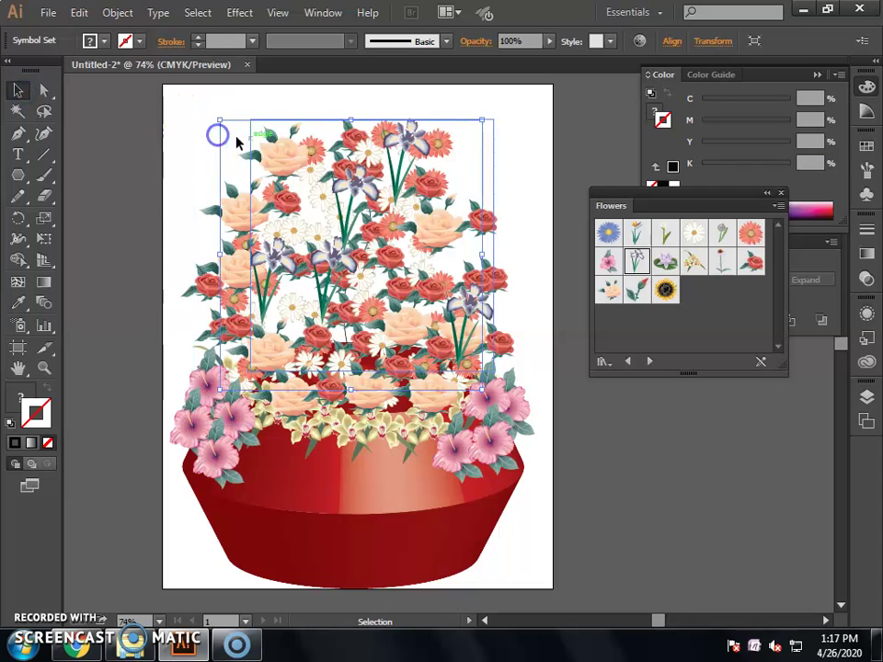
{"action": "left_click", "coordinate": [532, 134]}
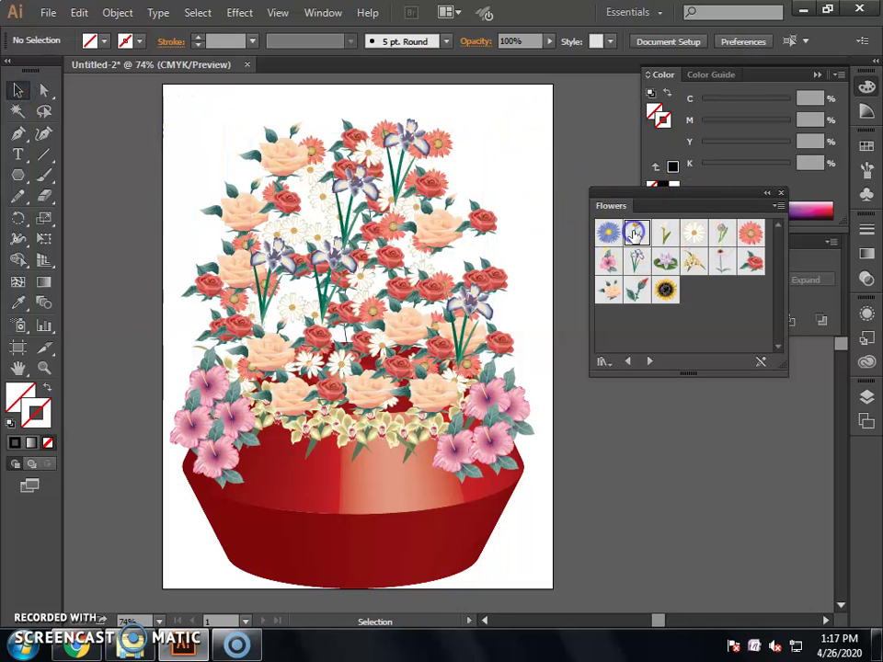
Step: Spray orange bird-of-paradise symbols at the bouquet's upper left, middle right and lower left, and deselect them
{"action": "left_click", "coordinate": [20, 326]}
{"action": "mouse_move", "coordinate": [443, 276]}
{"action": "left_mouse_down"}
{"action": "mouse_move", "coordinate": [442, 235]}
{"action": "mouse_move", "coordinate": [467, 257]}
{"action": "left_mouse_up"}
{"action": "mouse_move", "coordinate": [293, 445]}
{"action": "left_mouse_down"}
{"action": "mouse_move", "coordinate": [281, 410]}
{"action": "mouse_move", "coordinate": [315, 334]}
{"action": "mouse_move", "coordinate": [300, 349]}
{"action": "mouse_move", "coordinate": [318, 202]}
{"action": "mouse_move", "coordinate": [458, 388]}
{"action": "mouse_move", "coordinate": [418, 384]}
{"action": "left_mouse_up"}
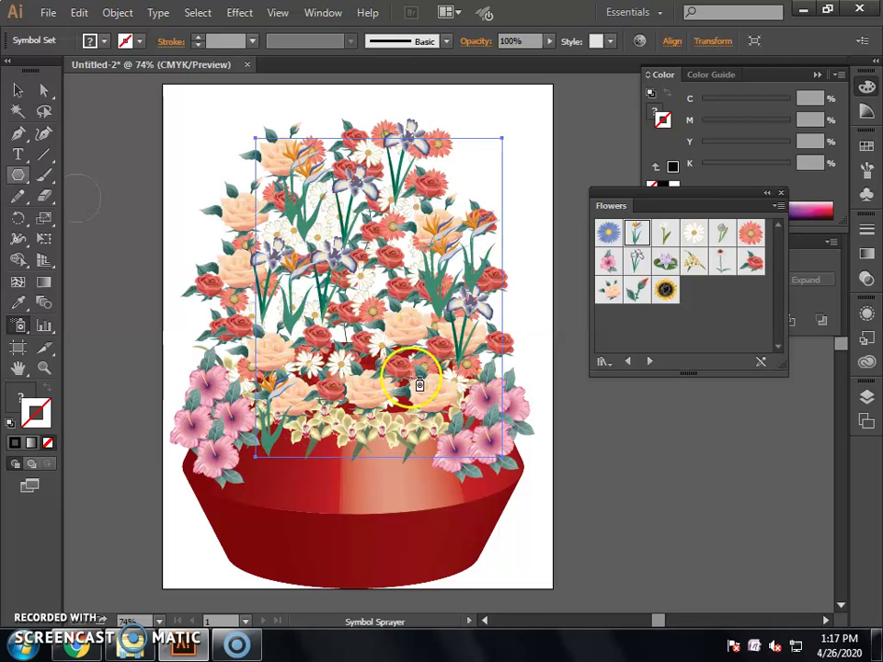
{"action": "left_click", "coordinate": [215, 143]}
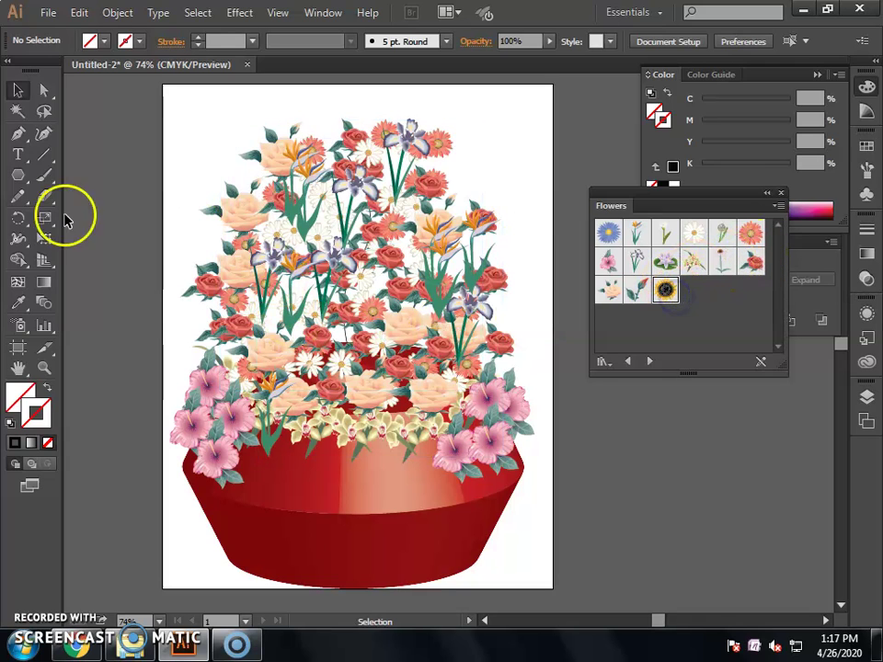
Step: Scatter single Sunflower symbols through the middle, upper left and lower front of the bouquet, and deselect them
{"action": "left_click", "coordinate": [293, 328]}
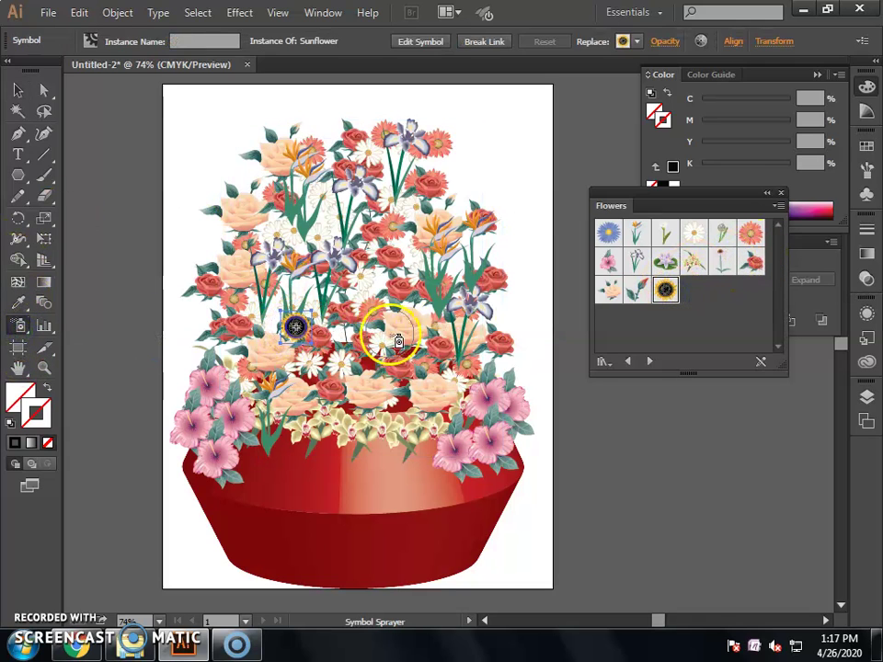
{"action": "left_click", "coordinate": [398, 309]}
{"action": "left_click", "coordinate": [392, 238]}
{"action": "left_click", "coordinate": [329, 224]}
{"action": "left_click", "coordinate": [453, 303]}
{"action": "left_click", "coordinate": [365, 394]}
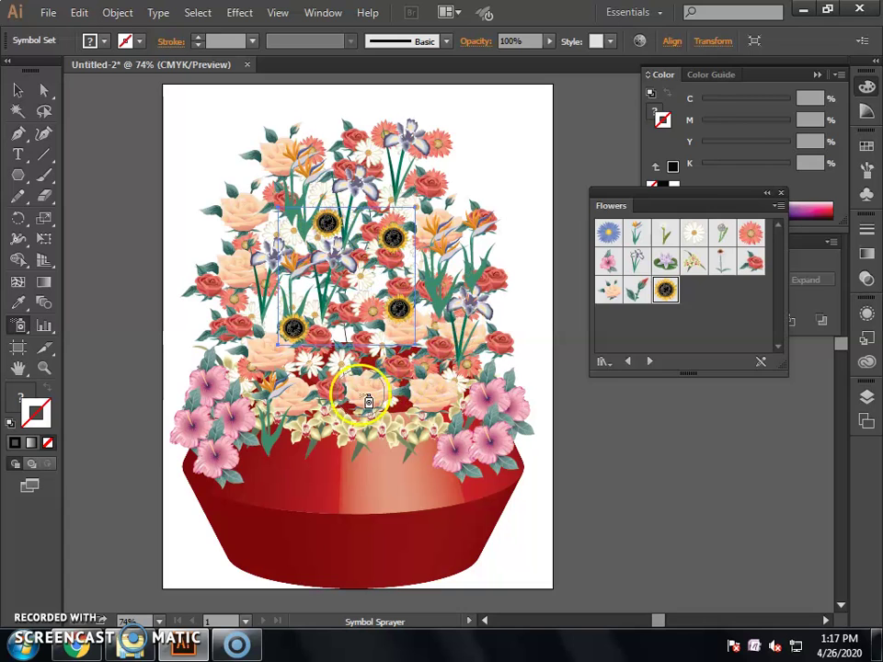
{"action": "left_click", "coordinate": [312, 303]}
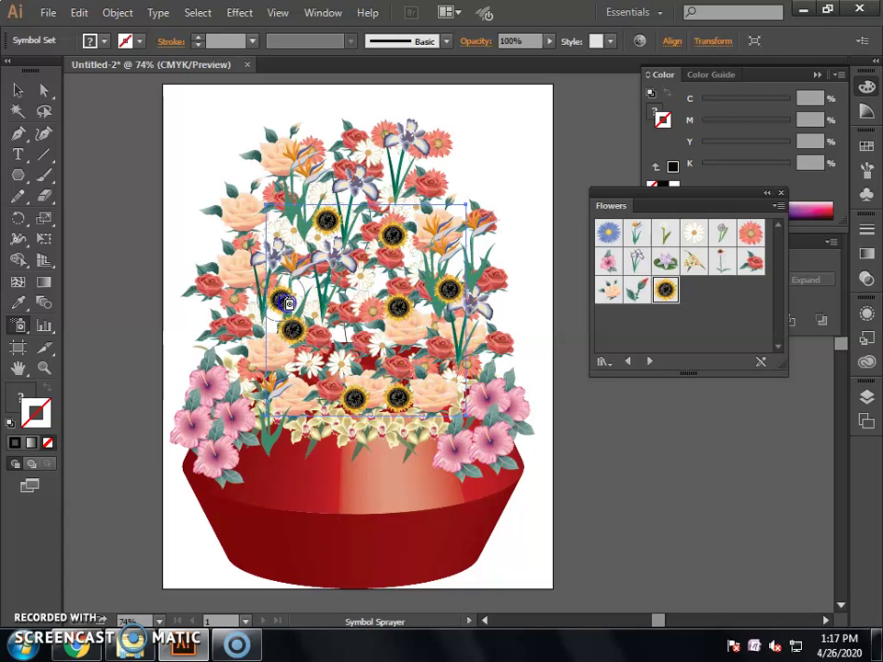
{"action": "left_click", "coordinate": [313, 276]}
{"action": "left_click", "coordinate": [20, 92]}
{"action": "left_click", "coordinate": [226, 128]}
{"action": "left_click", "coordinate": [240, 128]}
{"action": "left_click", "coordinate": [234, 118]}
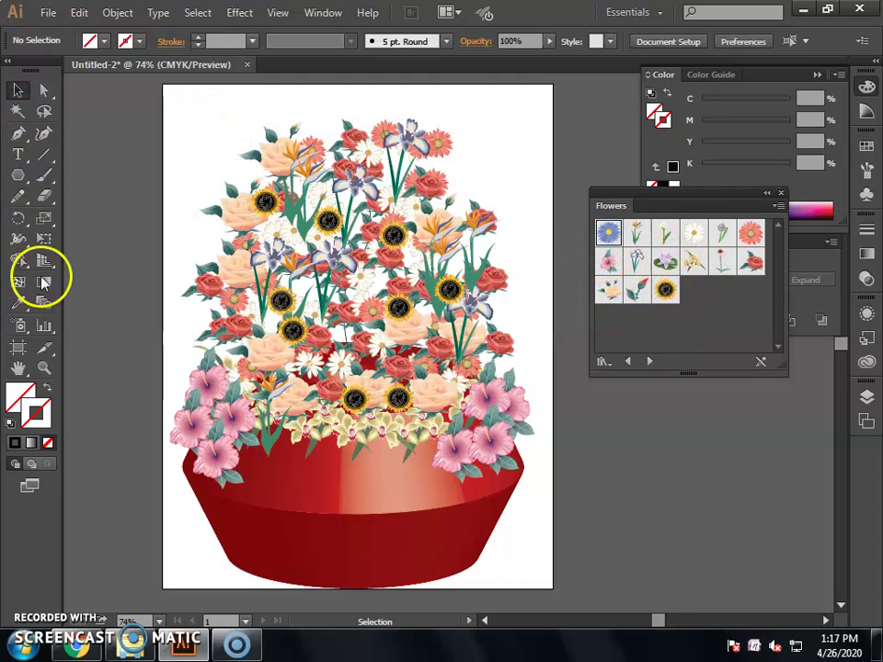
Step: Spray blue Aster symbols at the bouquet's upper right, along both sides, through the middle and at the top, and deselect them
{"action": "left_click", "coordinate": [446, 189]}
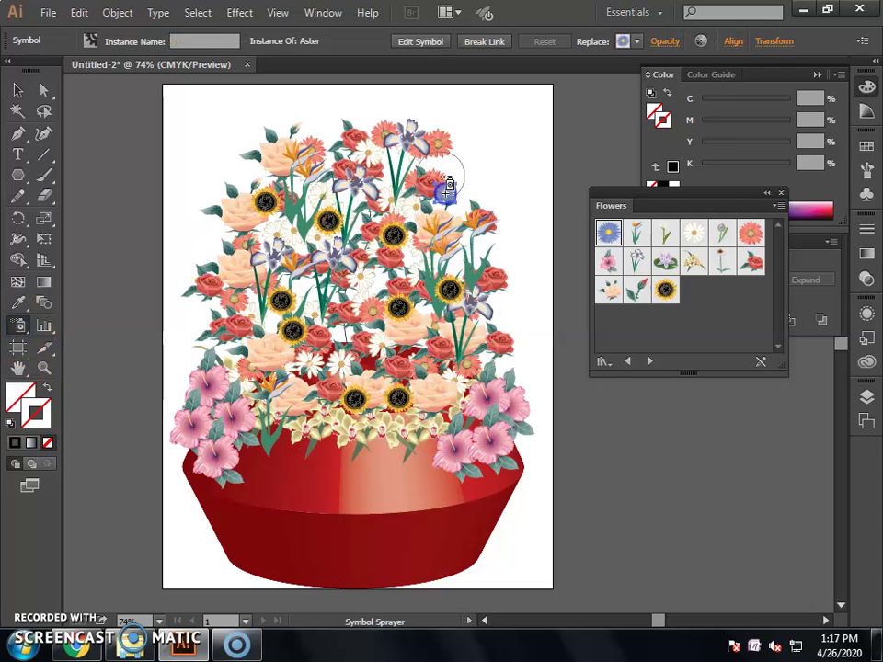
{"action": "left_click", "coordinate": [459, 163]}
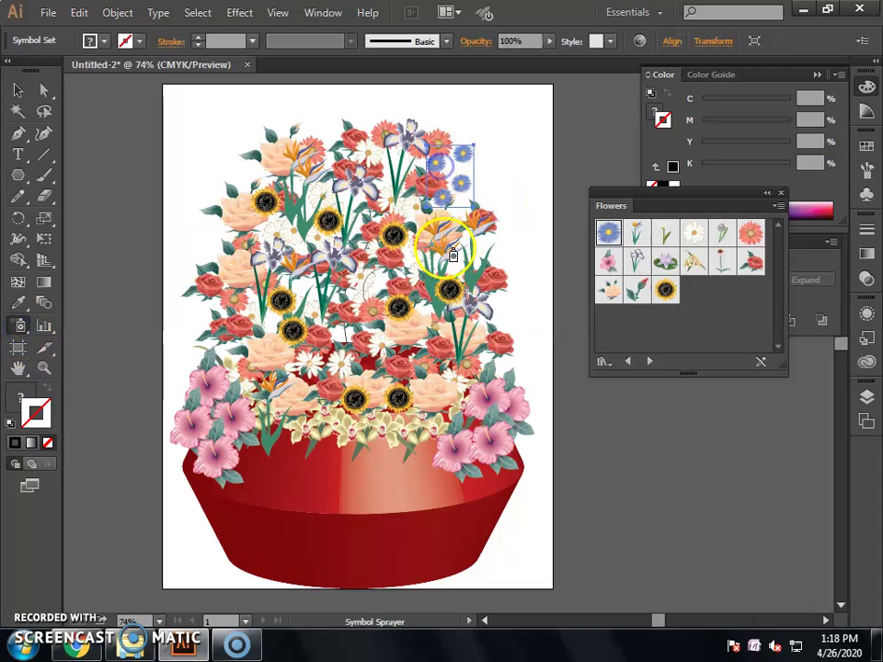
{"action": "mouse_move", "coordinate": [286, 257]}
{"action": "left_mouse_down"}
{"action": "mouse_move", "coordinate": [312, 182]}
{"action": "mouse_move", "coordinate": [334, 365]}
{"action": "mouse_move", "coordinate": [290, 395]}
{"action": "mouse_move", "coordinate": [259, 322]}
{"action": "mouse_move", "coordinate": [222, 327]}
{"action": "left_mouse_up"}
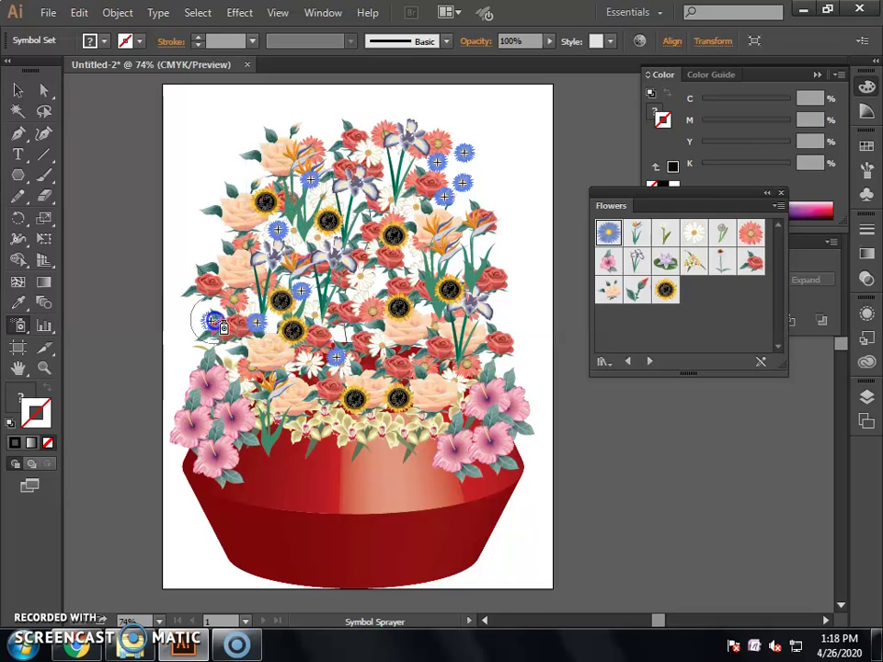
{"action": "mouse_move", "coordinate": [442, 333]}
{"action": "left_mouse_down"}
{"action": "mouse_move", "coordinate": [478, 338]}
{"action": "mouse_move", "coordinate": [482, 353]}
{"action": "mouse_move", "coordinate": [495, 357]}
{"action": "mouse_move", "coordinate": [490, 304]}
{"action": "mouse_move", "coordinate": [449, 276]}
{"action": "mouse_move", "coordinate": [375, 281]}
{"action": "mouse_move", "coordinate": [412, 259]}
{"action": "mouse_move", "coordinate": [417, 263]}
{"action": "mouse_move", "coordinate": [272, 248]}
{"action": "mouse_move", "coordinate": [321, 232]}
{"action": "mouse_move", "coordinate": [351, 206]}
{"action": "left_mouse_up"}
{"action": "left_click", "coordinate": [18, 135]}
{"action": "left_click_drag", "start_coordinate": [402, 138], "coordinate": [328, 122]}
{"action": "left_click", "coordinate": [18, 89]}
{"action": "left_click", "coordinate": [175, 208]}
Step: Spray more red rose symbols along the bouquet's left and right edges and in its upper middle, and deselect them
{"action": "left_click", "coordinate": [620, 368]}
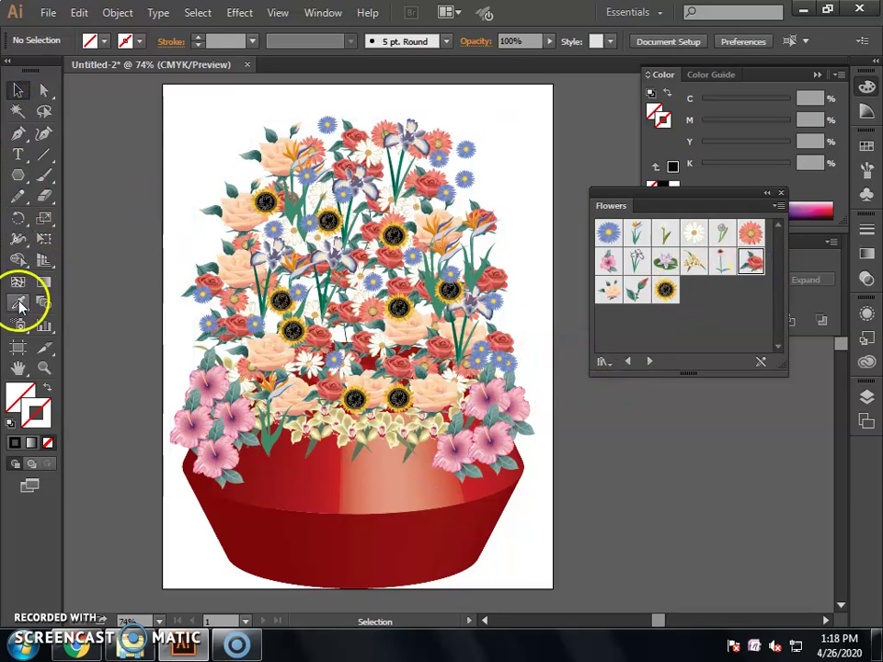
{"action": "left_click", "coordinate": [505, 262]}
{"action": "left_click", "coordinate": [217, 239]}
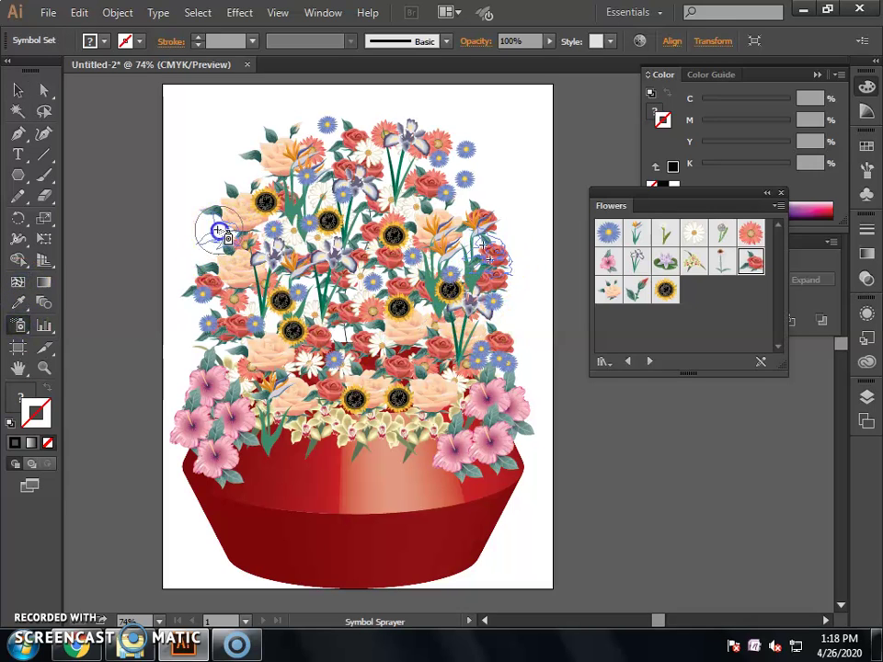
{"action": "left_click", "coordinate": [375, 200]}
{"action": "mouse_move", "coordinate": [375, 201]}
{"action": "left_mouse_down"}
{"action": "mouse_move", "coordinate": [466, 163]}
{"action": "mouse_move", "coordinate": [453, 163]}
{"action": "mouse_move", "coordinate": [482, 227]}
{"action": "left_mouse_up"}
{"action": "left_click", "coordinate": [342, 431]}
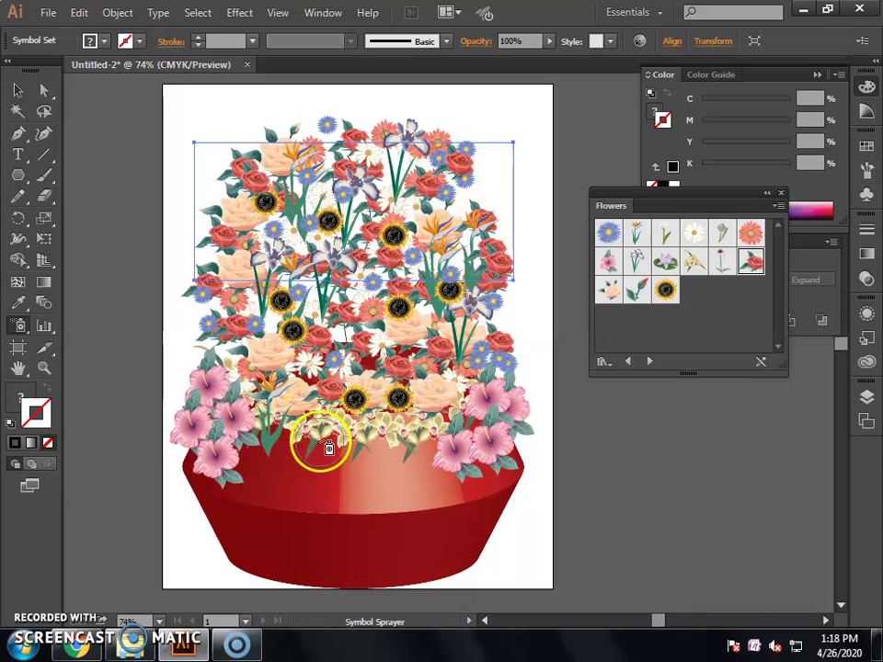
{"action": "left_click_drag", "start_coordinate": [236, 358], "coordinate": [282, 397]}
{"action": "mouse_move", "coordinate": [305, 224]}
{"action": "left_mouse_down"}
{"action": "mouse_move", "coordinate": [324, 188]}
{"action": "mouse_move", "coordinate": [329, 248]}
{"action": "left_mouse_up"}
{"action": "left_click", "coordinate": [17, 89]}
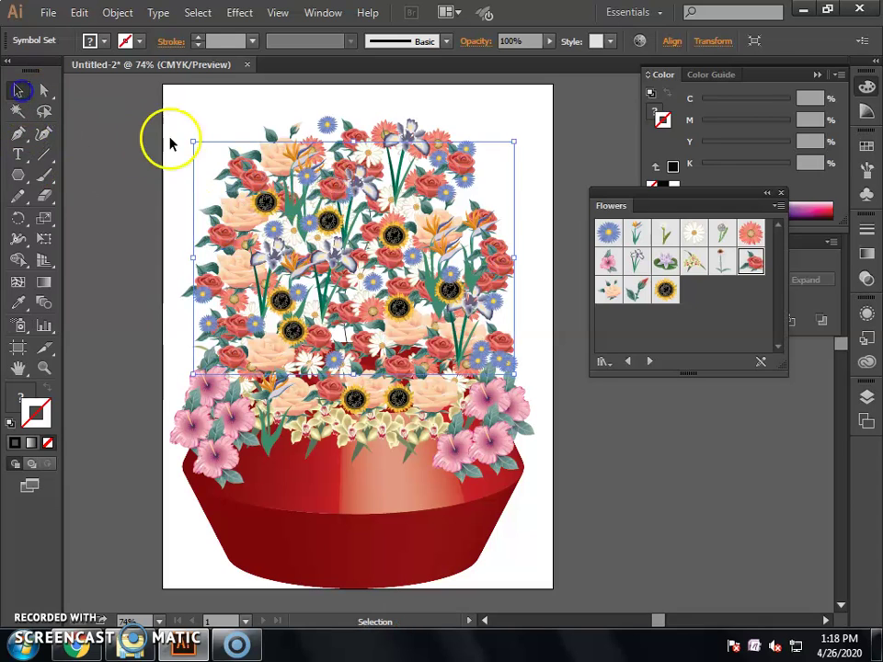
{"action": "left_click", "coordinate": [184, 111]}
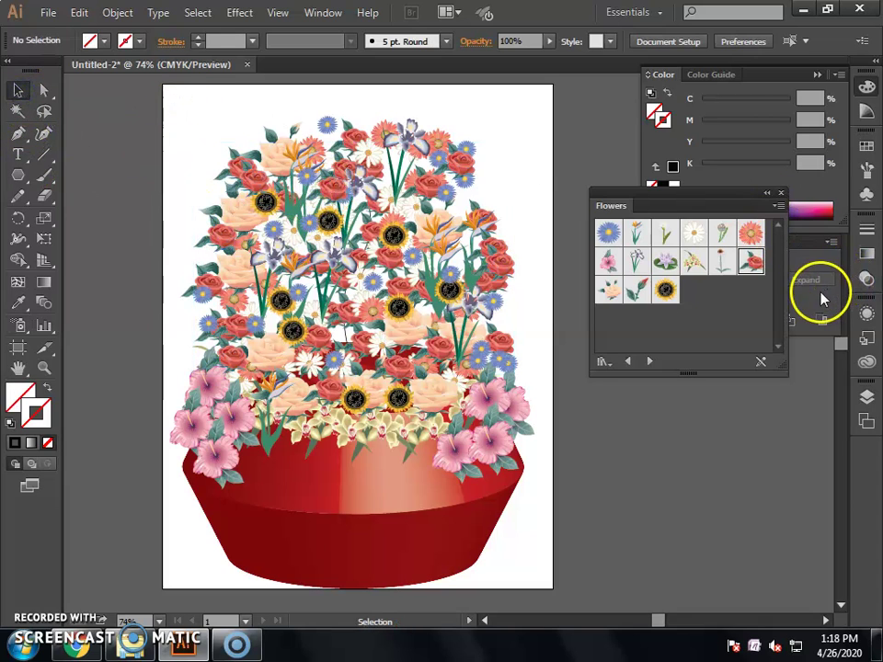
Step: Spray coral daisy-like symbols at the bouquet's right edge, upper left and upper right, undo the one above the top, and deselect them
{"action": "left_click", "coordinate": [335, 335]}
{"action": "left_click", "coordinate": [17, 326]}
{"action": "left_click", "coordinate": [665, 291]}
{"action": "mouse_move", "coordinate": [509, 321]}
{"action": "left_mouse_down"}
{"action": "mouse_move", "coordinate": [503, 391]}
{"action": "mouse_move", "coordinate": [485, 387]}
{"action": "mouse_move", "coordinate": [491, 290]}
{"action": "mouse_move", "coordinate": [463, 222]}
{"action": "mouse_move", "coordinate": [464, 199]}
{"action": "mouse_move", "coordinate": [248, 251]}
{"action": "mouse_move", "coordinate": [201, 248]}
{"action": "mouse_move", "coordinate": [227, 347]}
{"action": "mouse_move", "coordinate": [196, 357]}
{"action": "mouse_move", "coordinate": [262, 388]}
{"action": "left_mouse_up"}
{"action": "mouse_move", "coordinate": [175, 239]}
{"action": "left_mouse_down"}
{"action": "mouse_move", "coordinate": [203, 275]}
{"action": "mouse_move", "coordinate": [207, 252]}
{"action": "mouse_move", "coordinate": [223, 272]}
{"action": "mouse_move", "coordinate": [352, 181]}
{"action": "left_mouse_up"}
{"action": "mouse_move", "coordinate": [291, 250]}
{"action": "left_mouse_down"}
{"action": "mouse_move", "coordinate": [347, 326]}
{"action": "mouse_move", "coordinate": [367, 182]}
{"action": "left_mouse_up"}
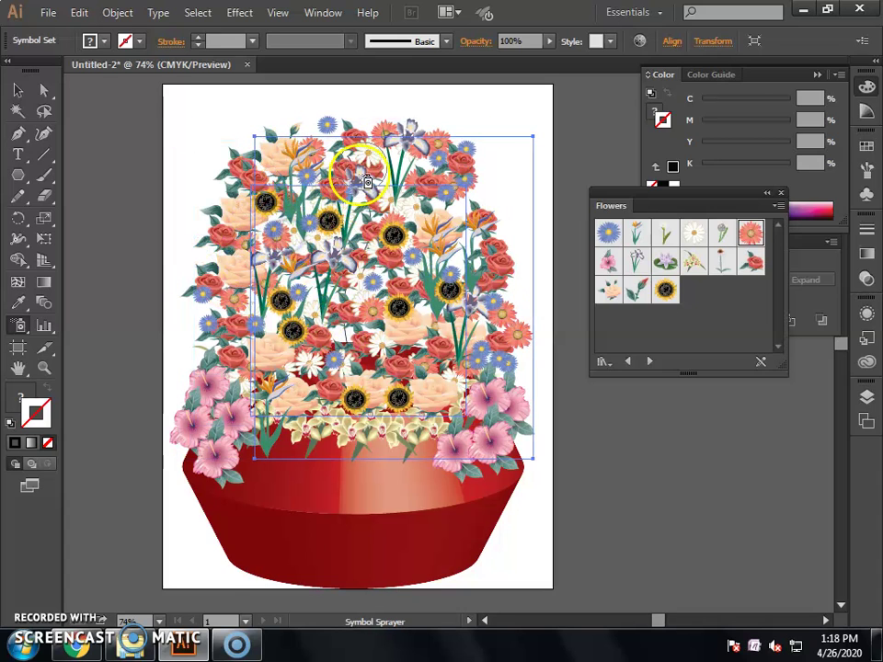
{"action": "left_click_drag", "start_coordinate": [342, 105], "coordinate": [350, 110]}
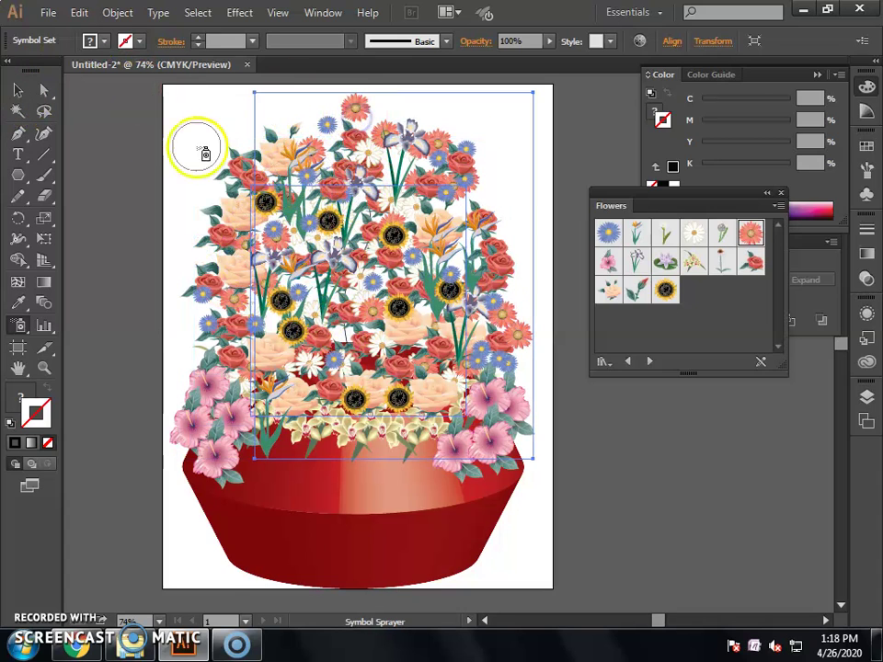
{"action": "left_click", "coordinate": [50, 89]}
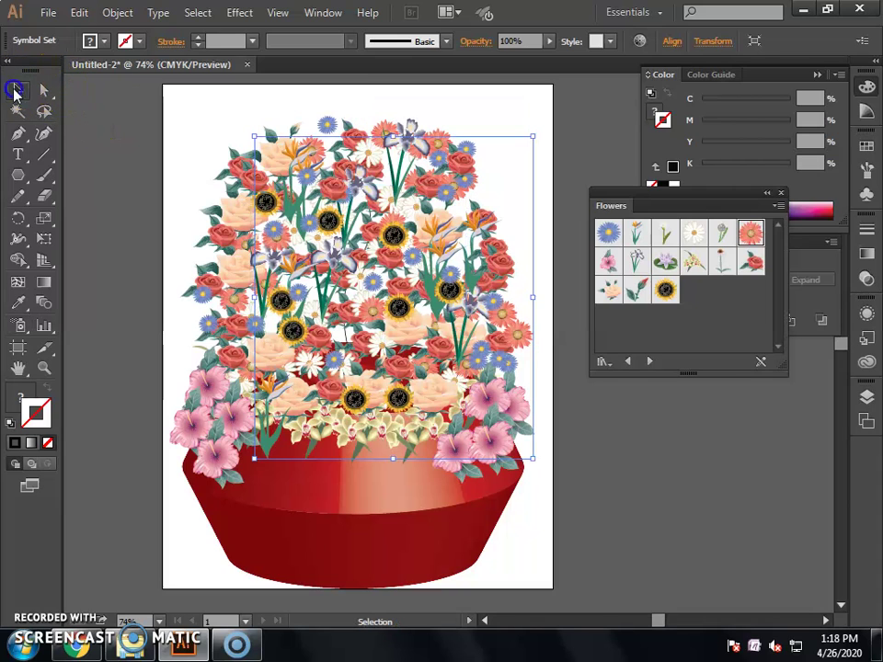
{"action": "left_click", "coordinate": [195, 106]}
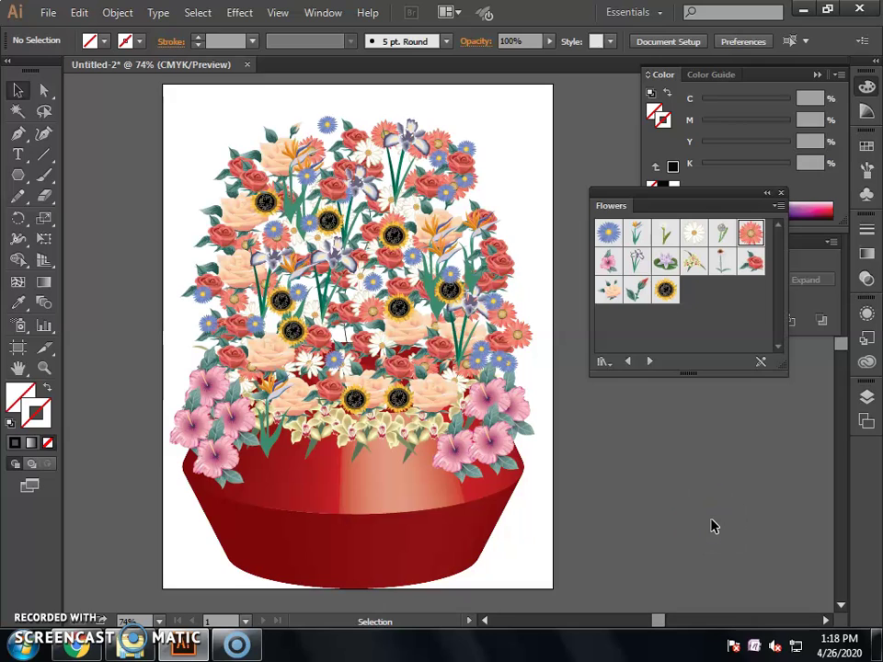
Step: Group the pot with all its flower symbols, deselect the group, and minimize the window to show the desktop
{"action": "key", "text": "ctrl"}
{"action": "key", "text": "ctrl+a"}
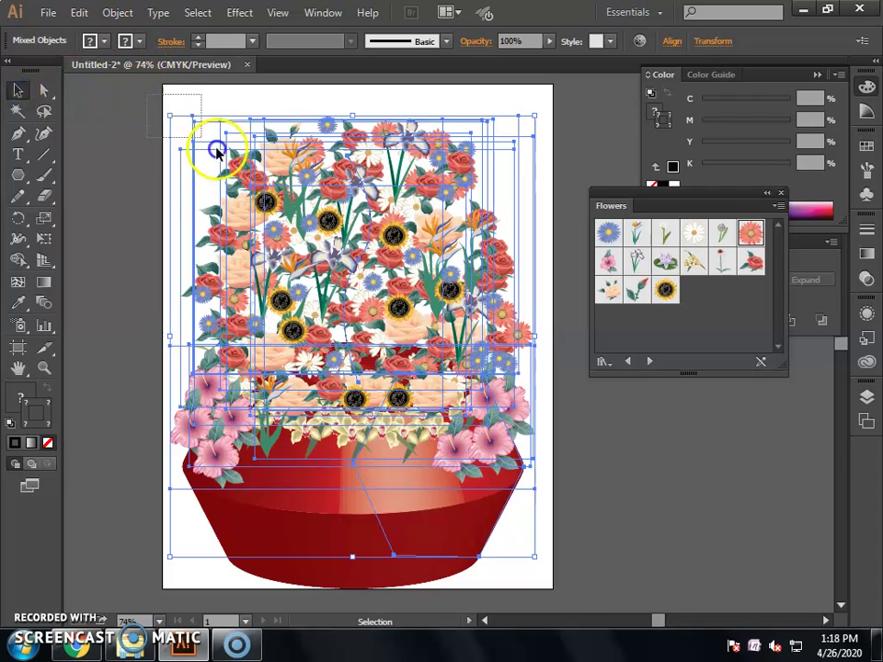
{"action": "key", "text": "ctrl"}
{"action": "key", "text": "ctrl+g"}
{"action": "left_click", "coordinate": [542, 267]}
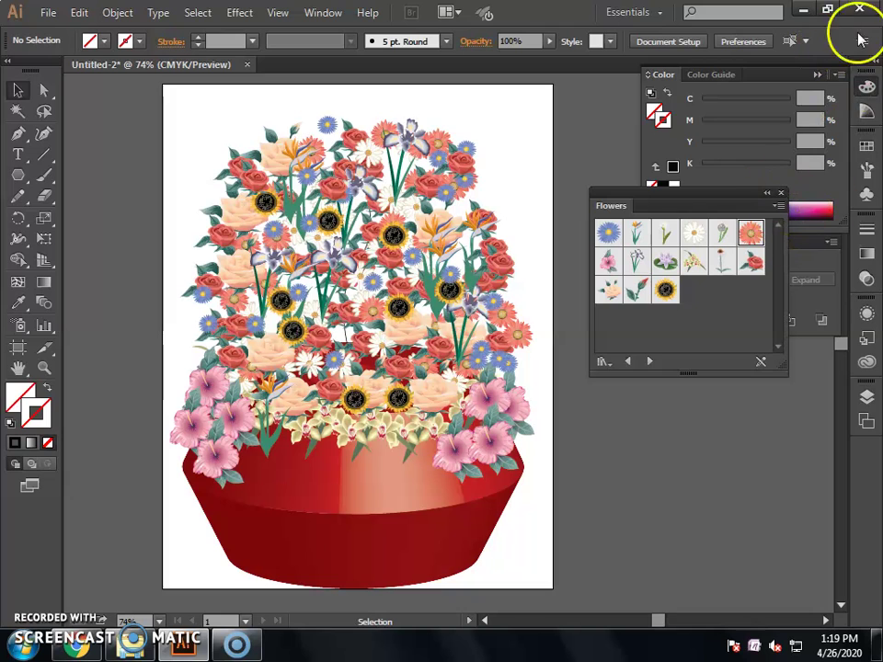
{"action": "left_click", "coordinate": [802, 11]}
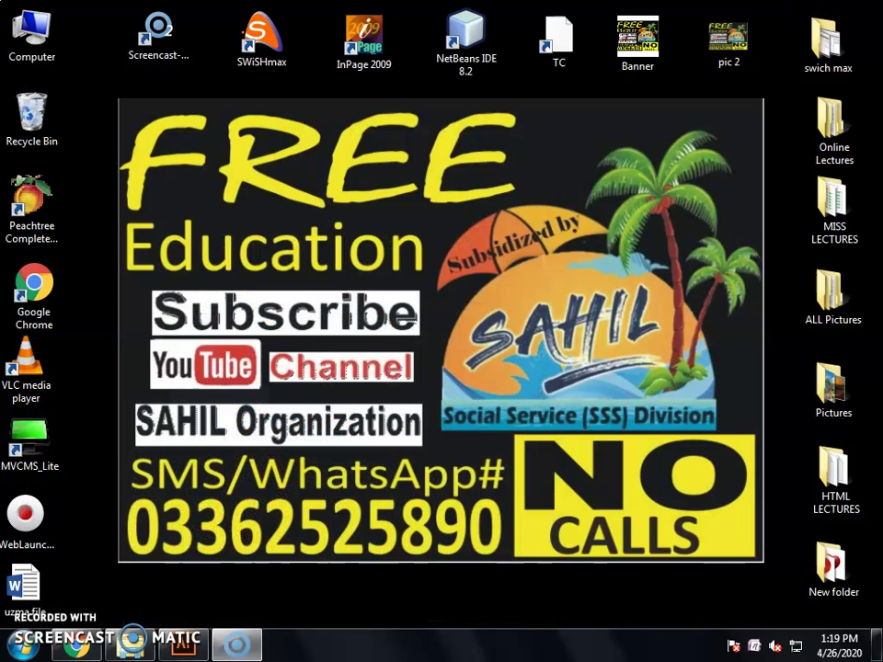